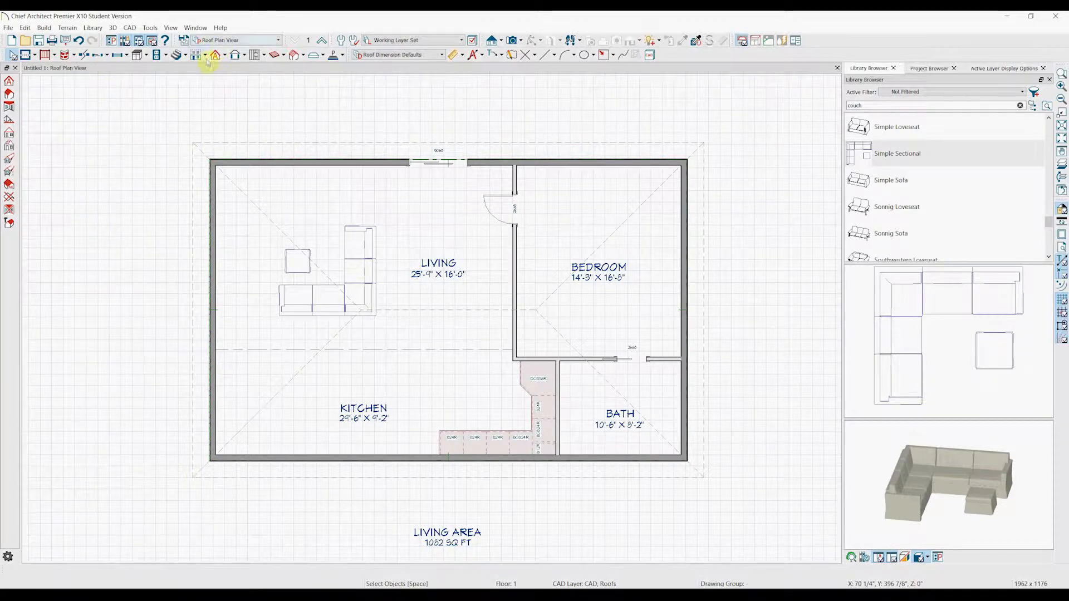
- Start building a foundation for the house, choose Monolithic Slab as its type, and review the default slab footing settings
click(205, 55)
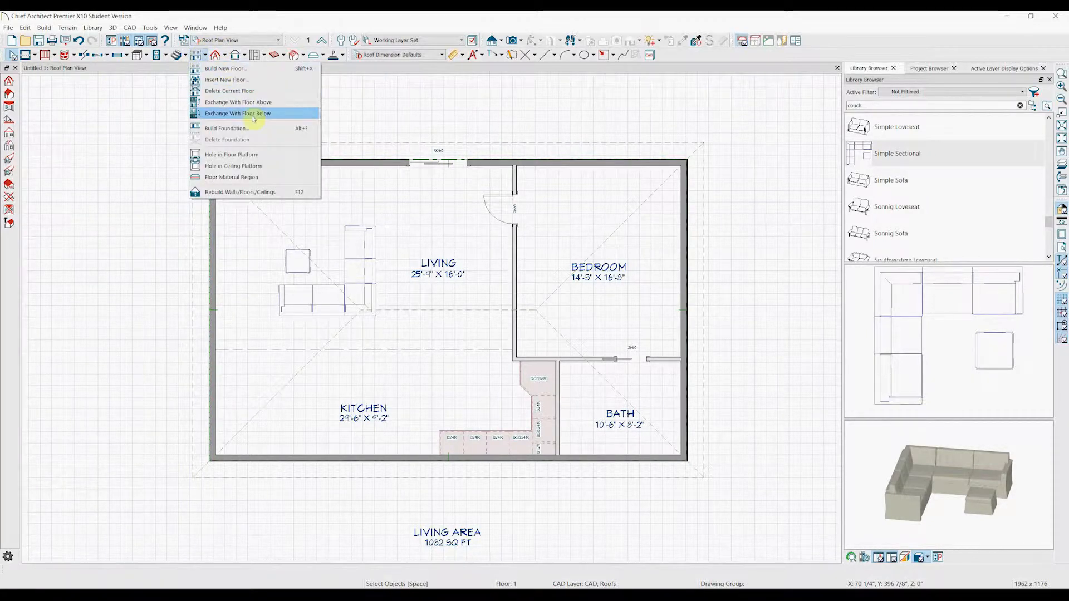
click(241, 134)
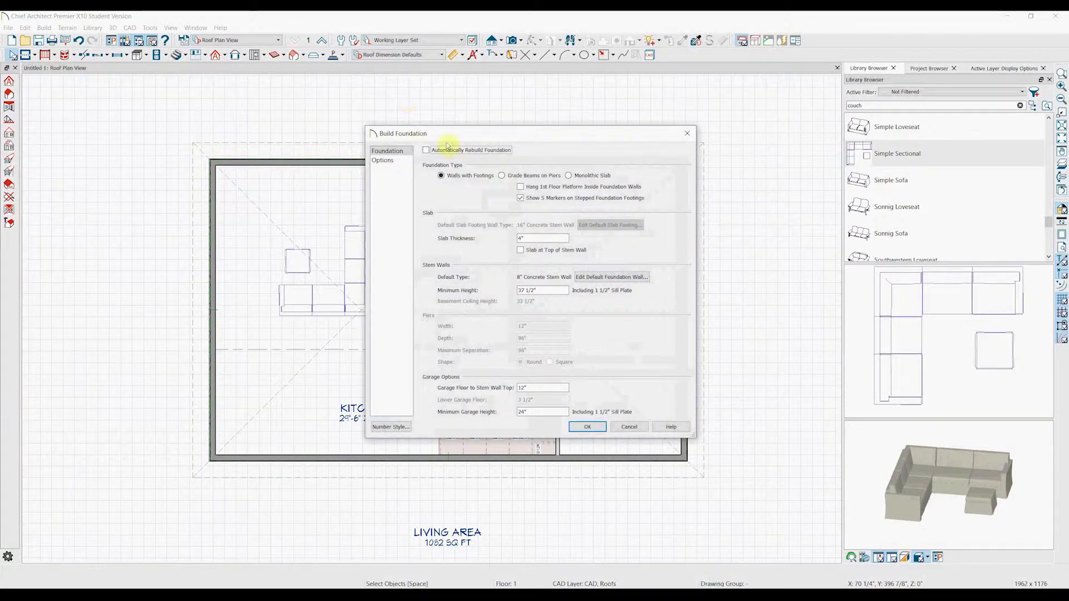
drag(429, 139, 399, 130)
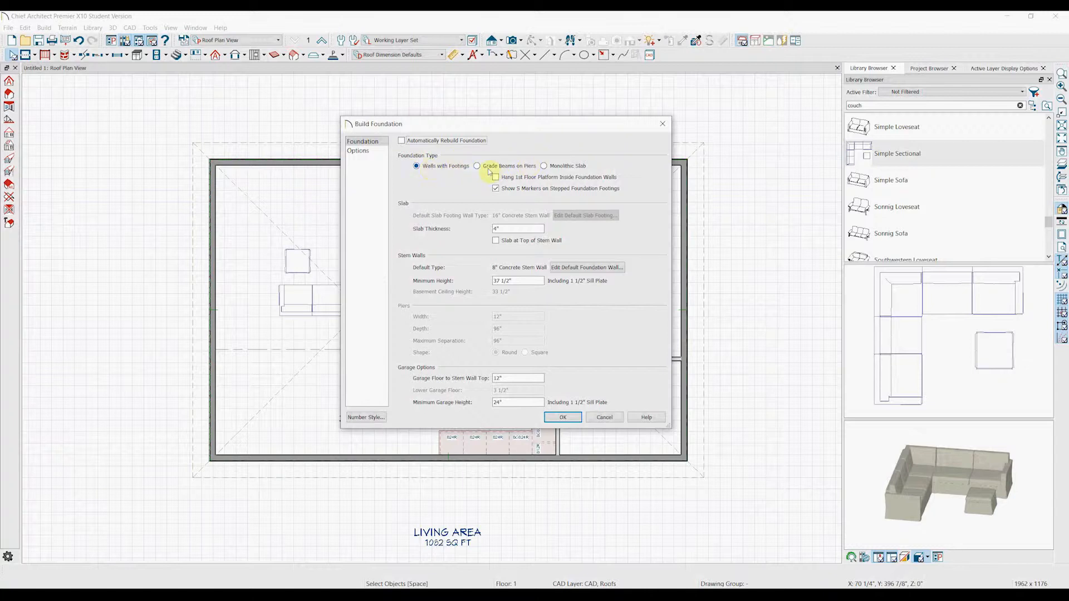
click(564, 167)
click(585, 215)
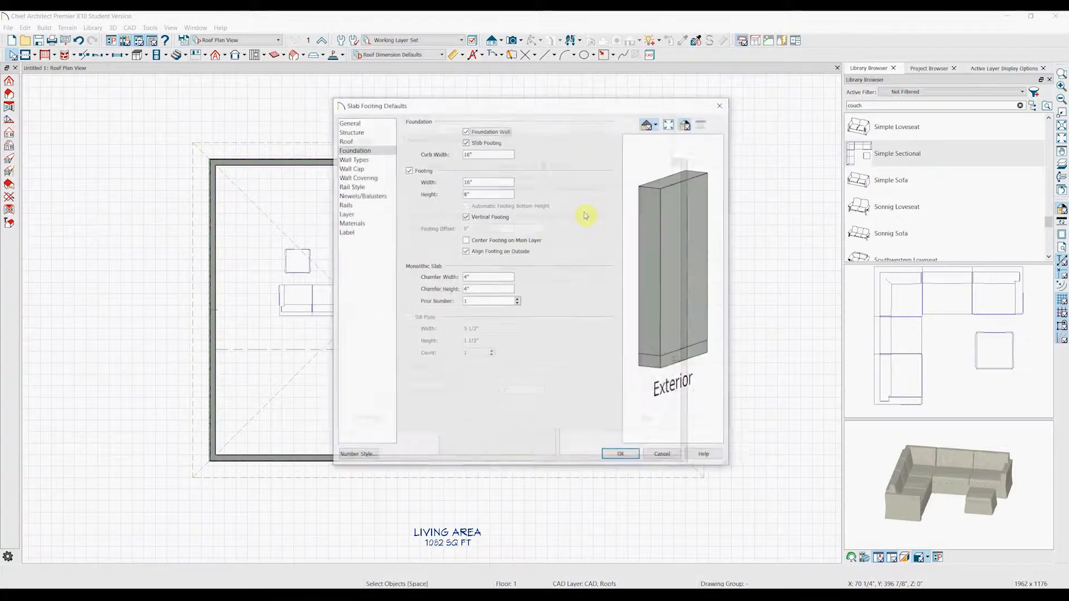
click(621, 455)
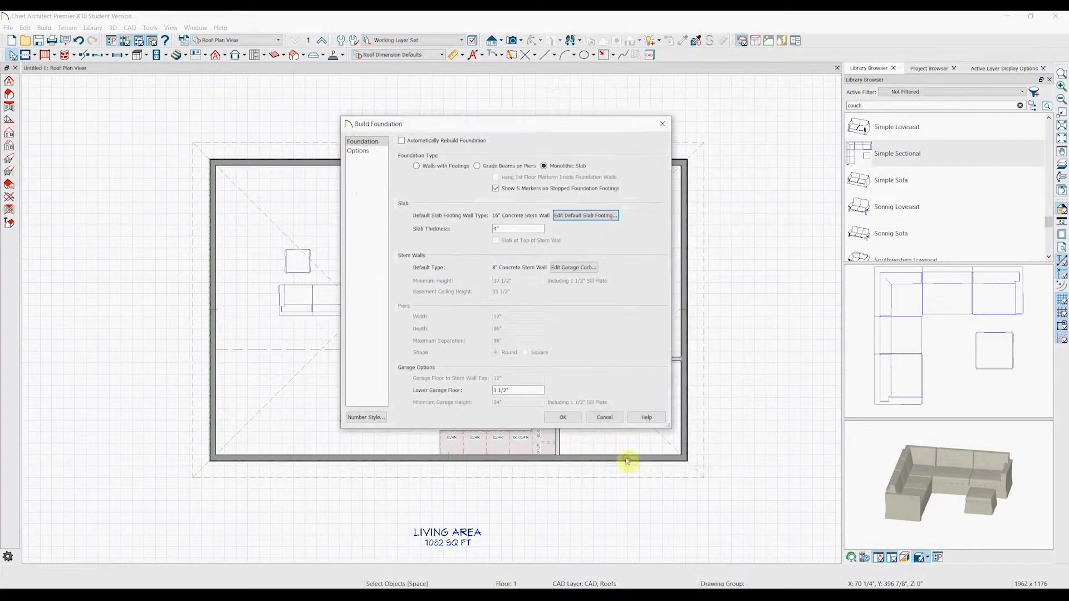
- Set the default slab footing to 32" curb width, 32" footing width and 100" height, and build the foundation
click(581, 216)
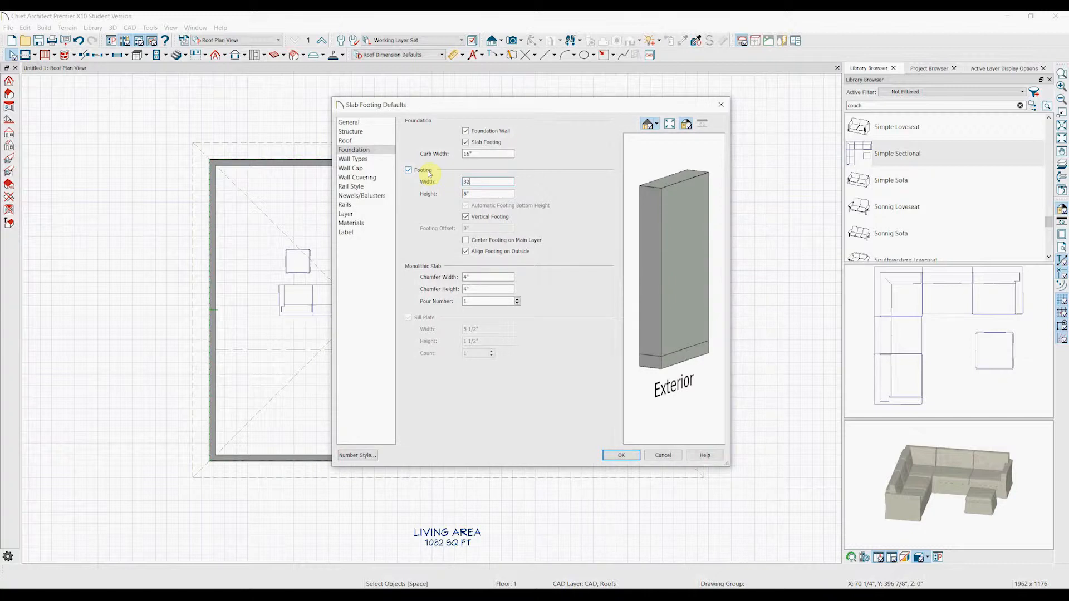
key(Tab)
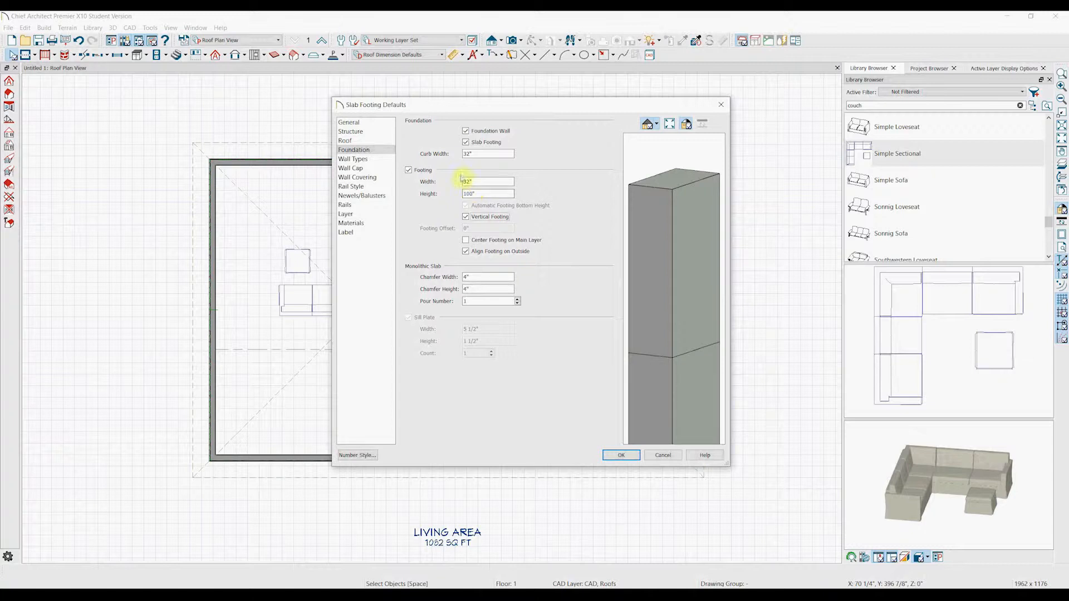
click(637, 452)
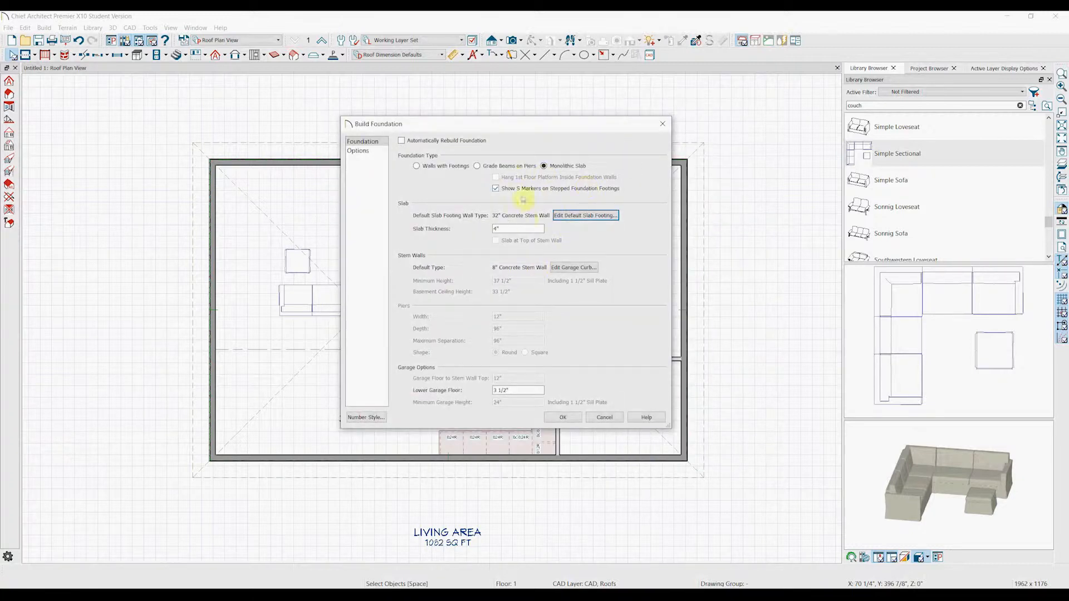
click(566, 418)
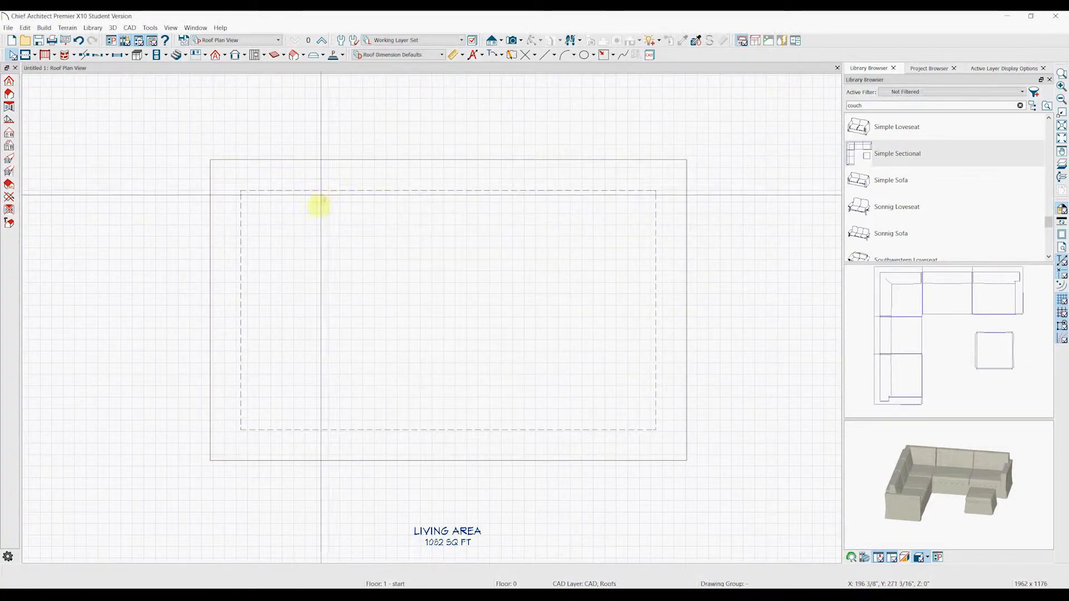
- Check the slab footing in plan, and create a full camera view from outside to examine the foundation around the house
click(392, 180)
click(239, 246)
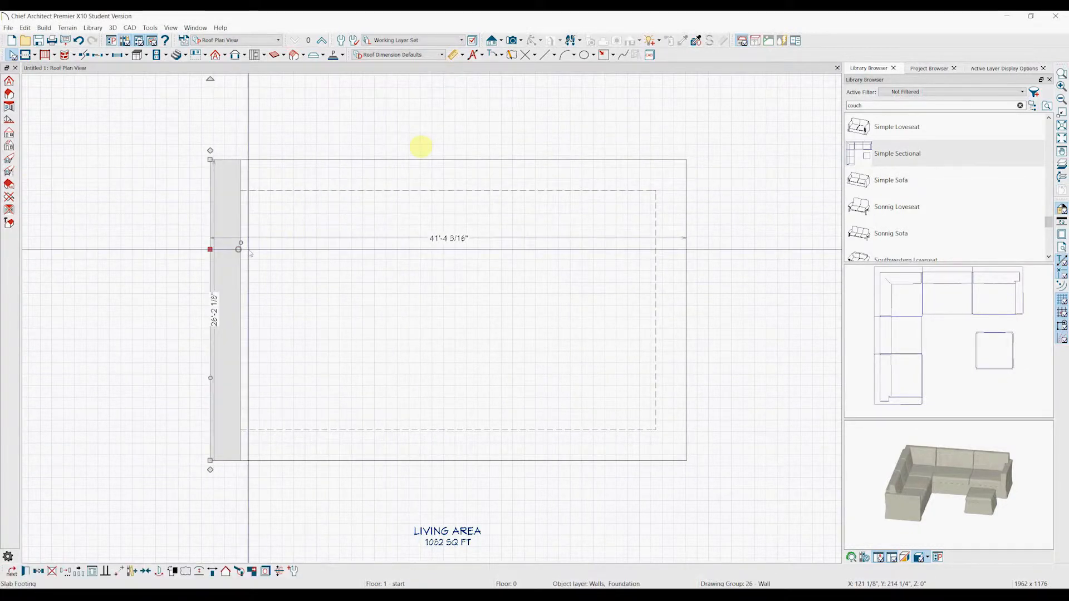
click(513, 41)
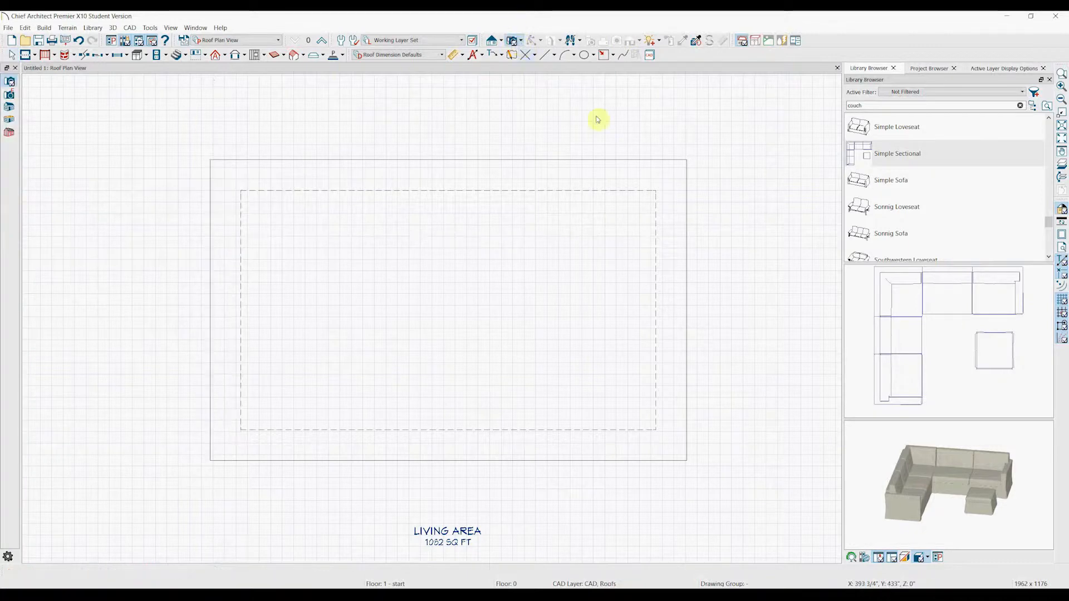
scroll(671, 163, down, 2)
drag(813, 219, 692, 222)
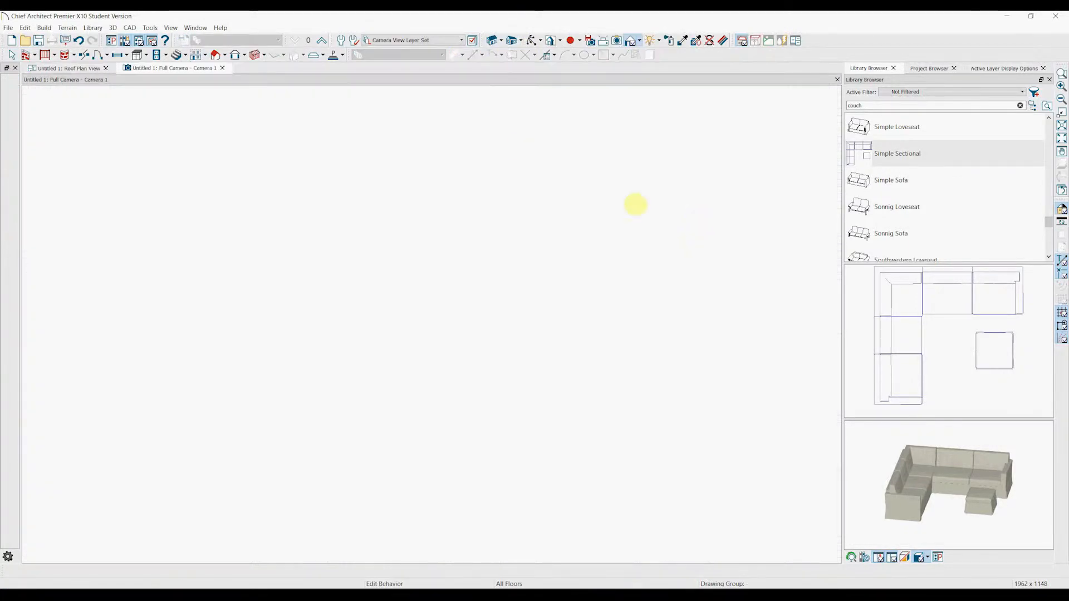
scroll(346, 316, down, 5)
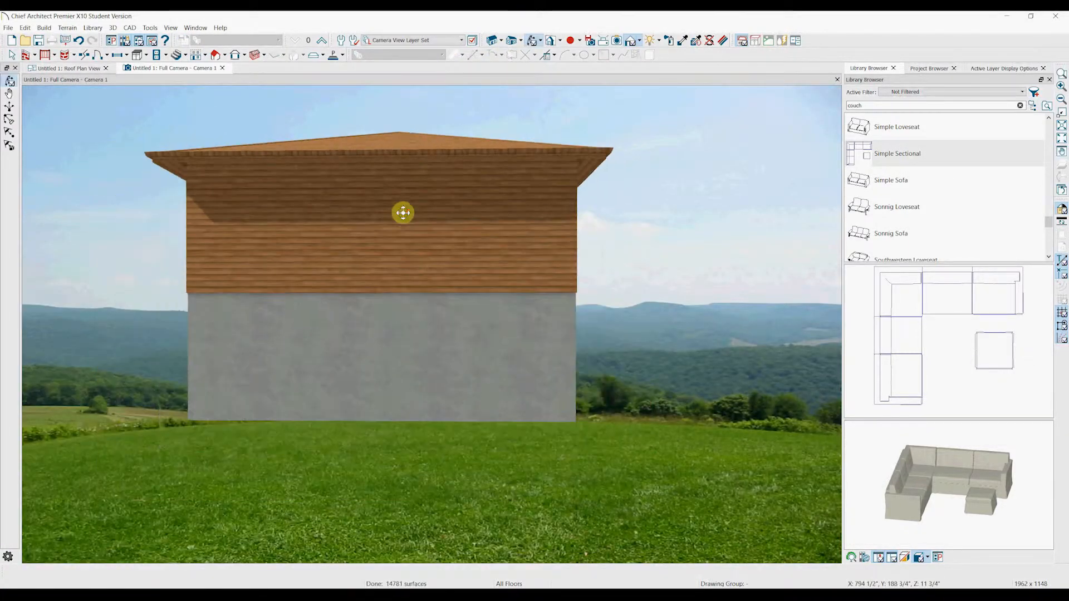
drag(546, 303, 458, 207)
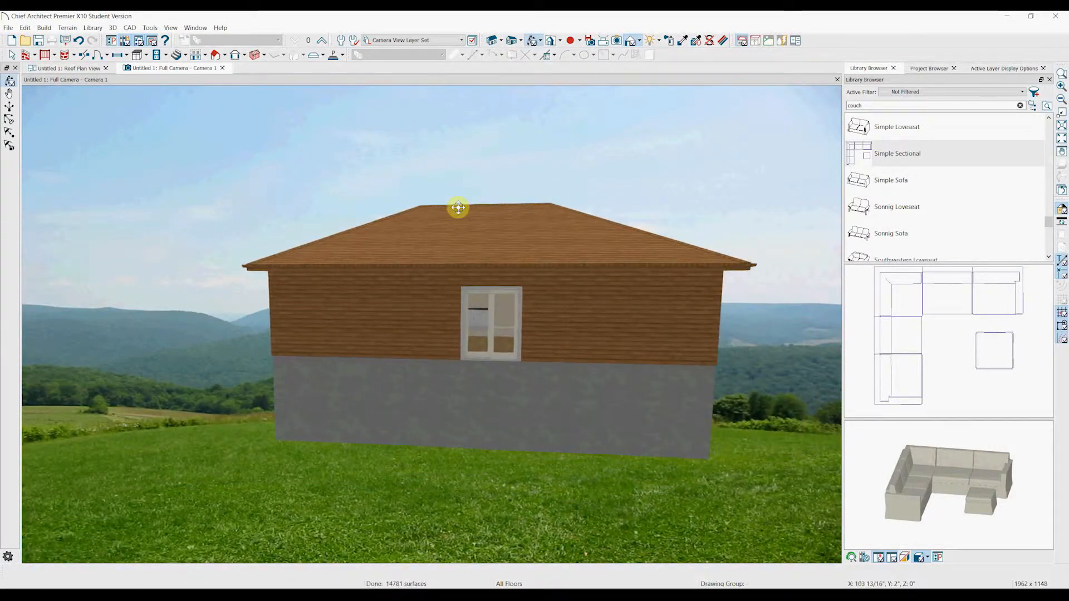
- Return to the plan view and look through floors 0, 1 and 2, ending on floor 1
key(ctrl+Tab)
click(12, 55)
scroll(563, 215, up, 3)
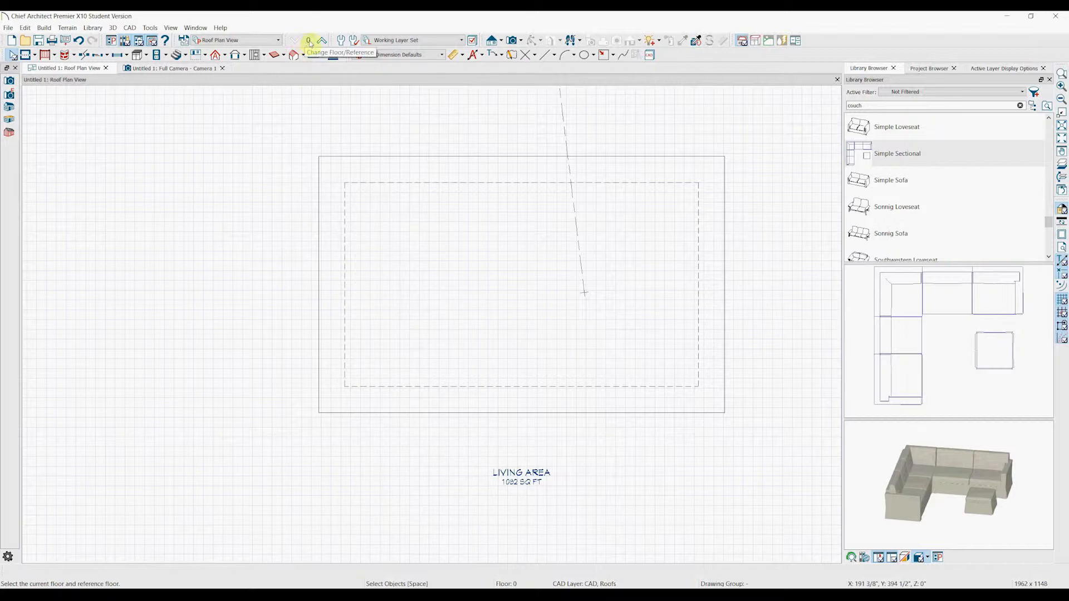
click(309, 42)
click(635, 180)
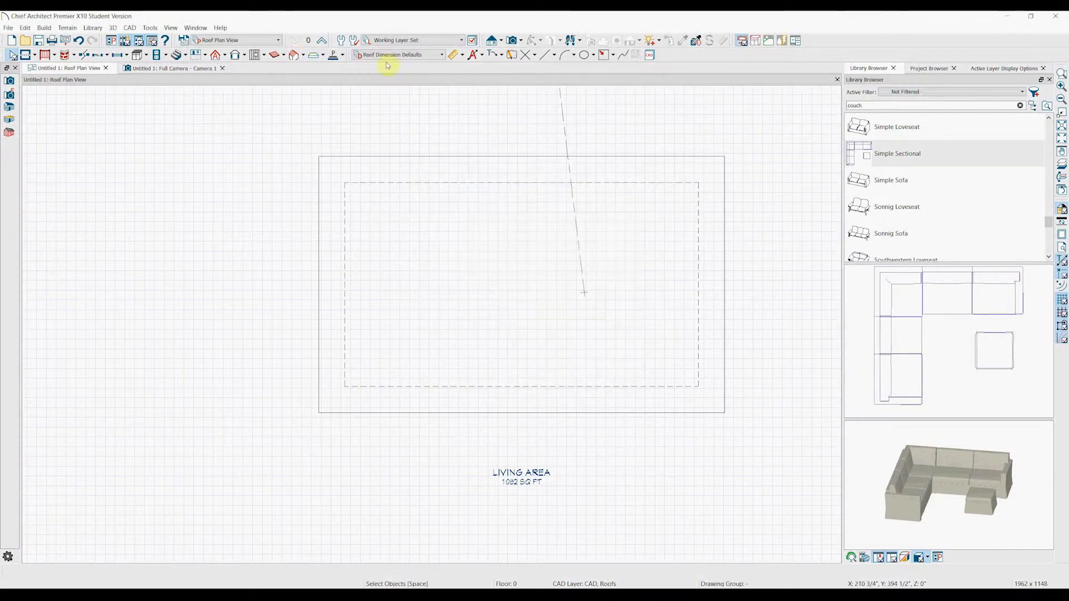
click(322, 41)
click(302, 42)
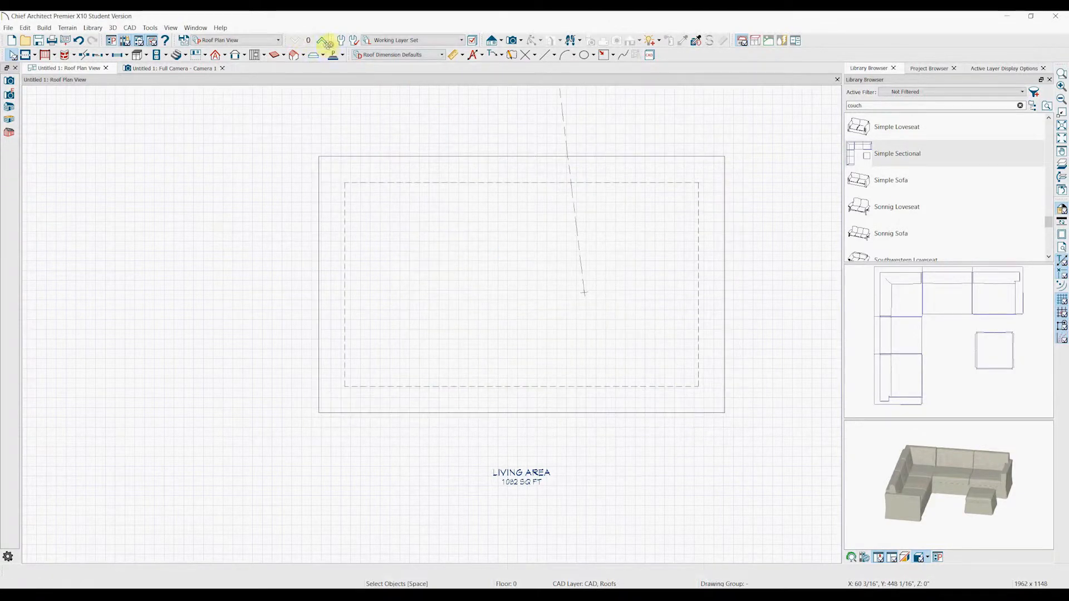
click(324, 41)
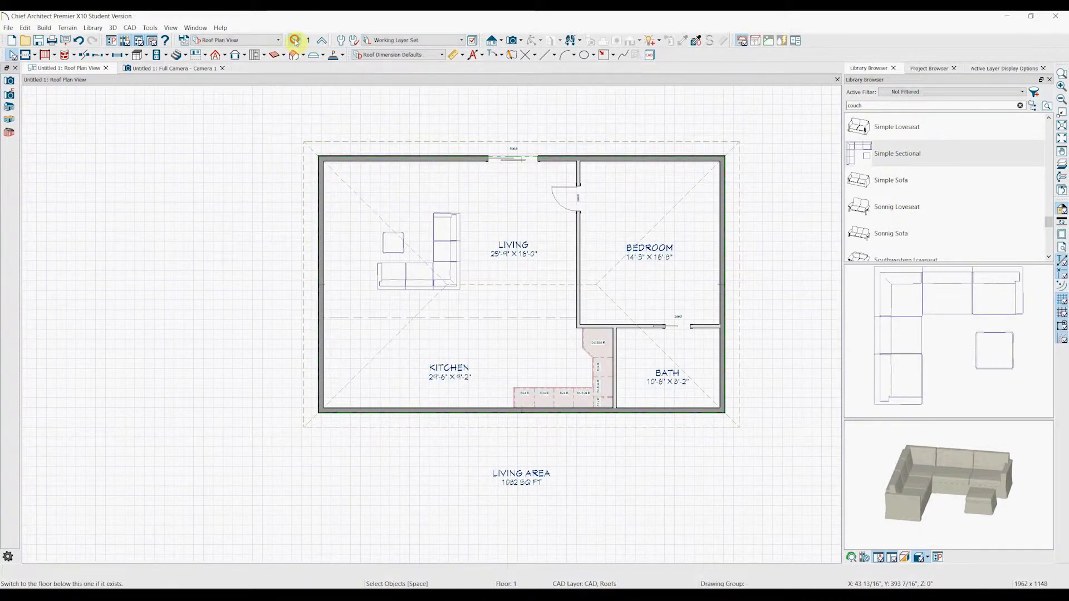
click(295, 40)
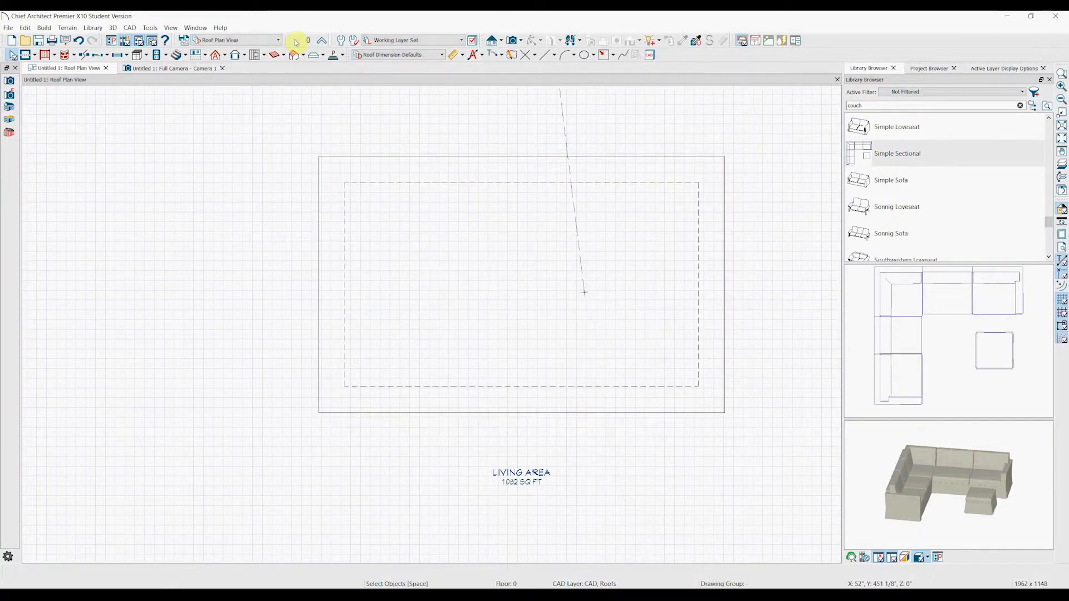
double_click(327, 41)
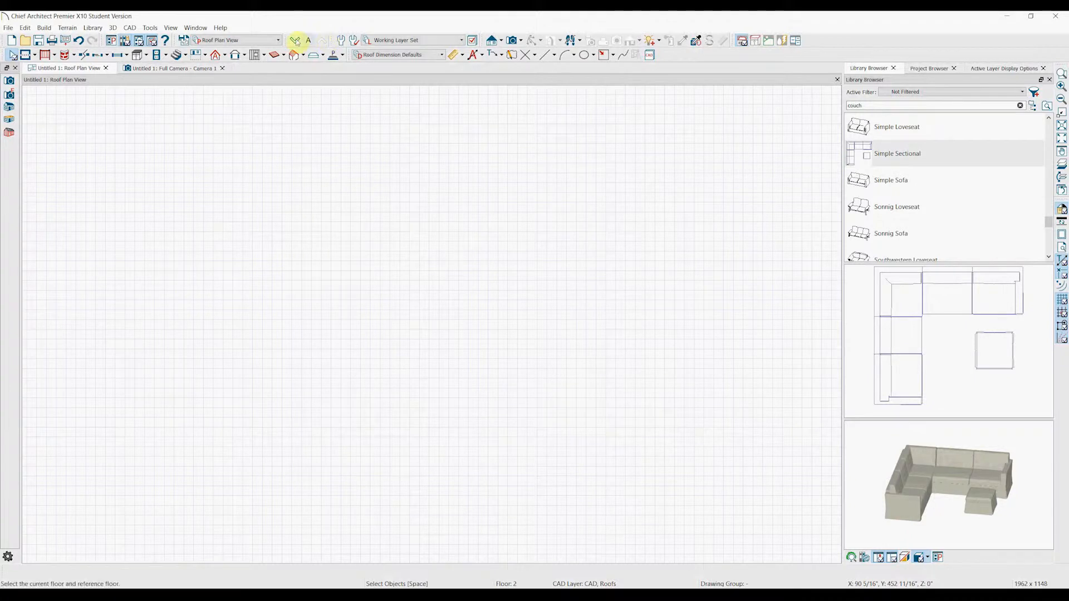
click(295, 41)
- Move the left exterior wall of the living room outward to about 32'-10 9/16" from the bedroom wall and inspect the foundation in 3D
click(327, 259)
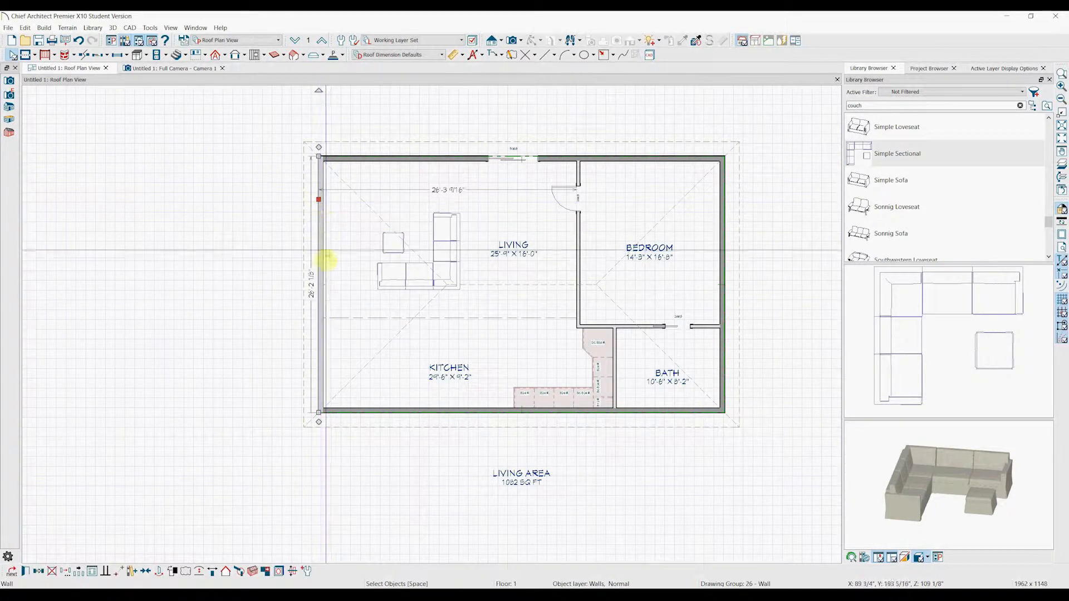
drag(318, 201, 254, 206)
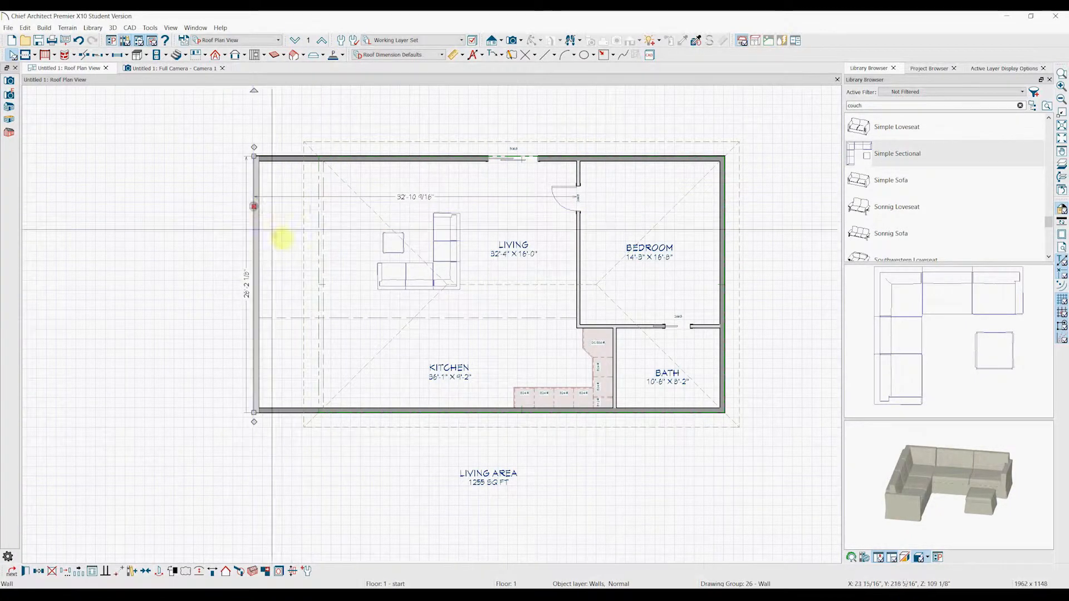
click(342, 450)
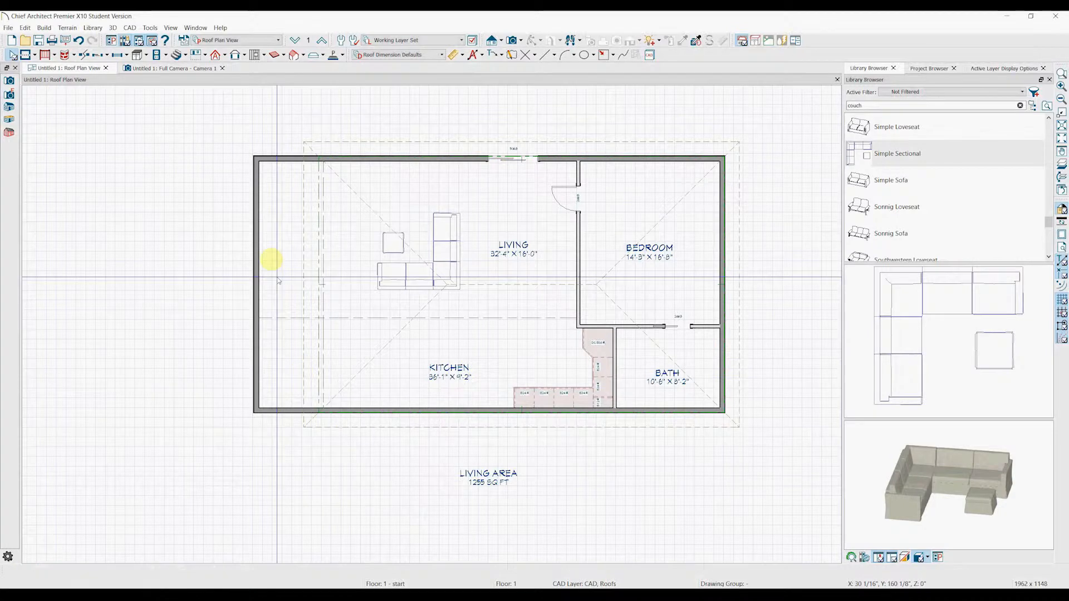
click(200, 68)
drag(566, 251, 456, 332)
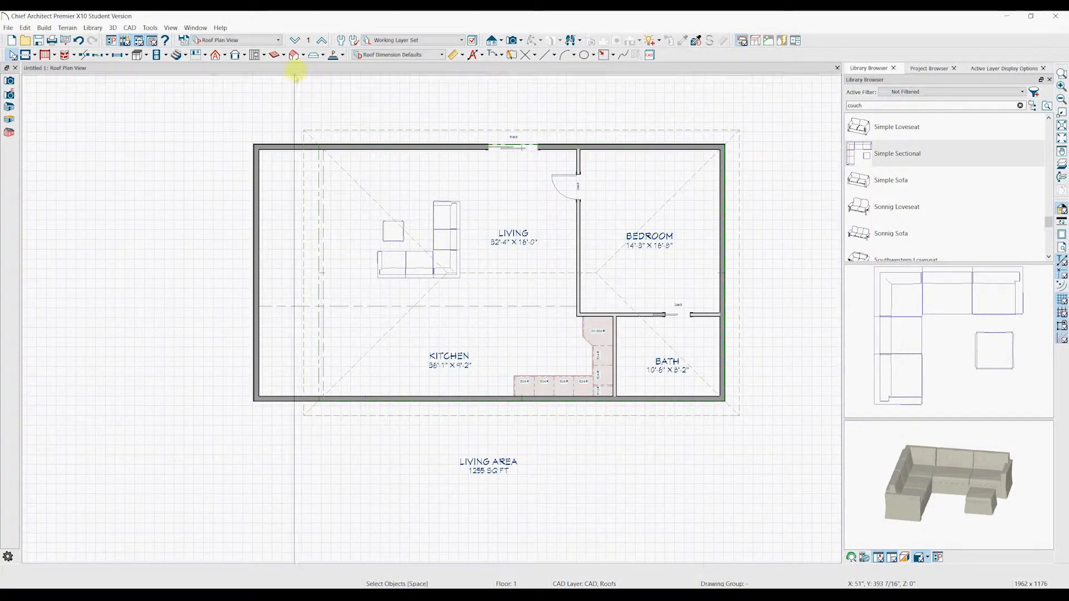
- Delete the existing foundation and all of its data
click(204, 57)
click(261, 138)
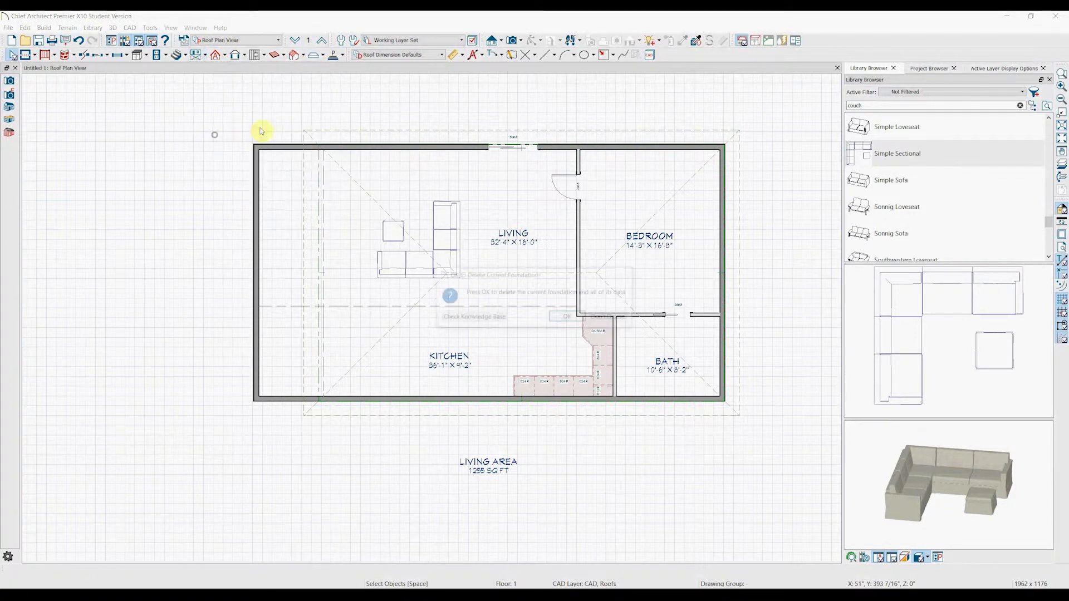
click(566, 318)
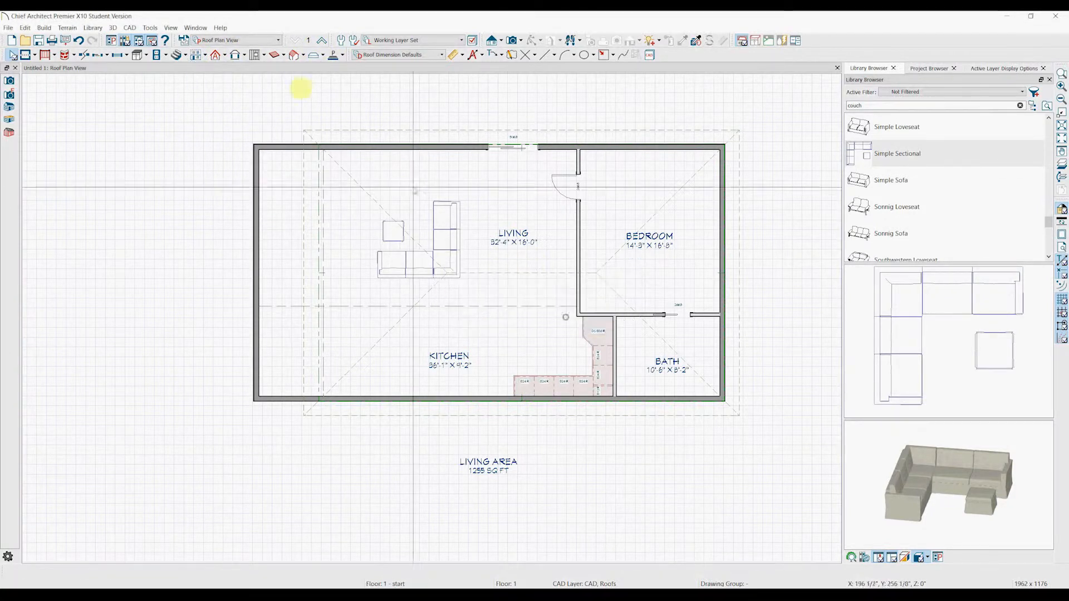
click(203, 57)
key(Return)
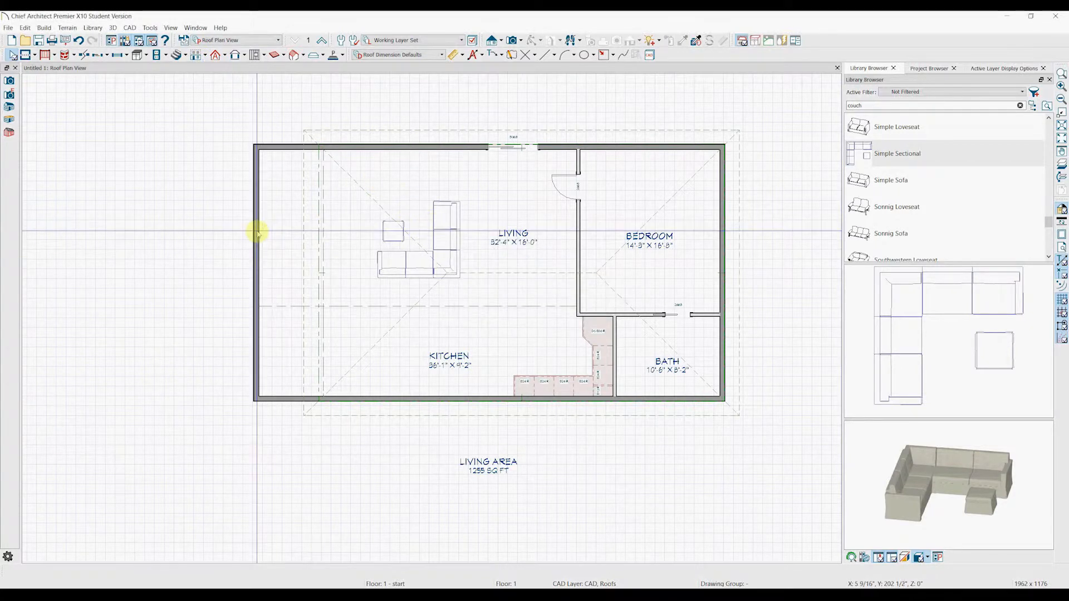
- Move the left exterior wall of the living room inward to about 25'-6 9/16" from the bedroom wall
click(254, 231)
drag(254, 231, 326, 236)
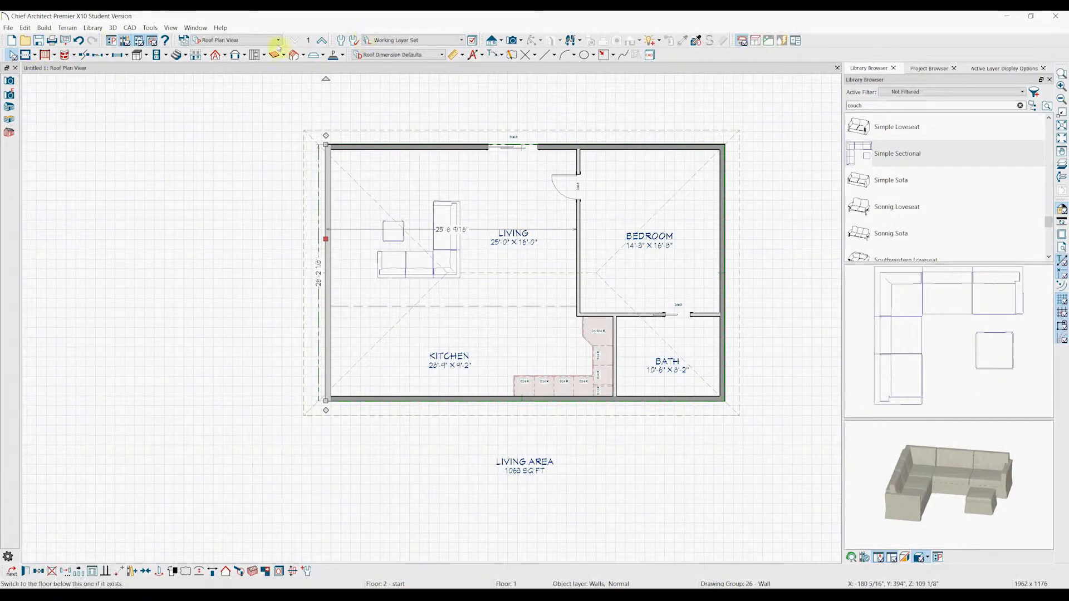
- Build a new Monolithic Slab foundation with Automatically Rebuild Foundation enabled, keeping the 32" slab footing
click(205, 55)
click(219, 131)
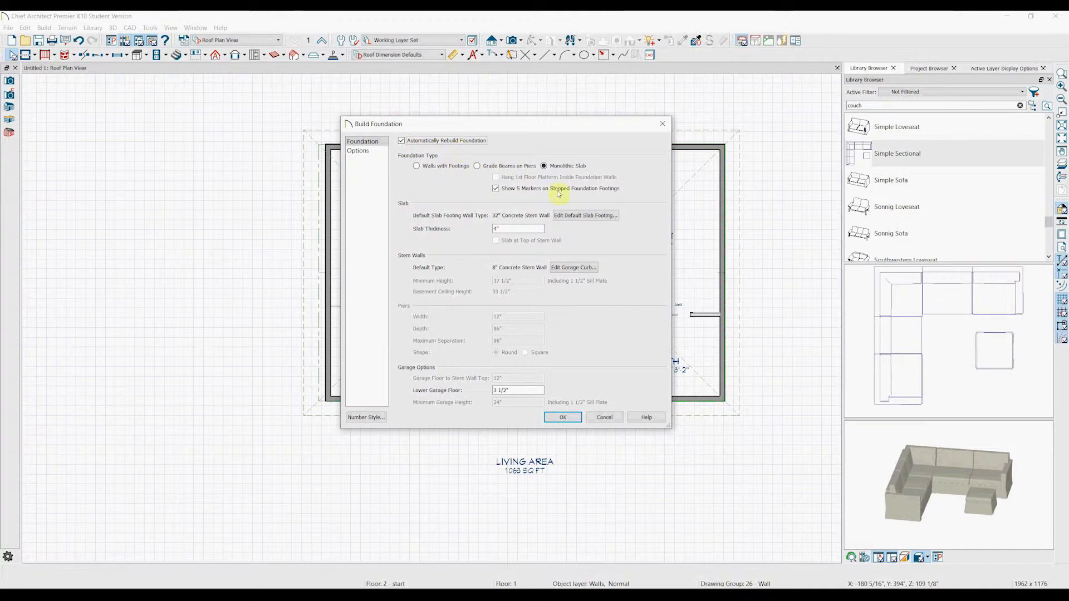
click(563, 417)
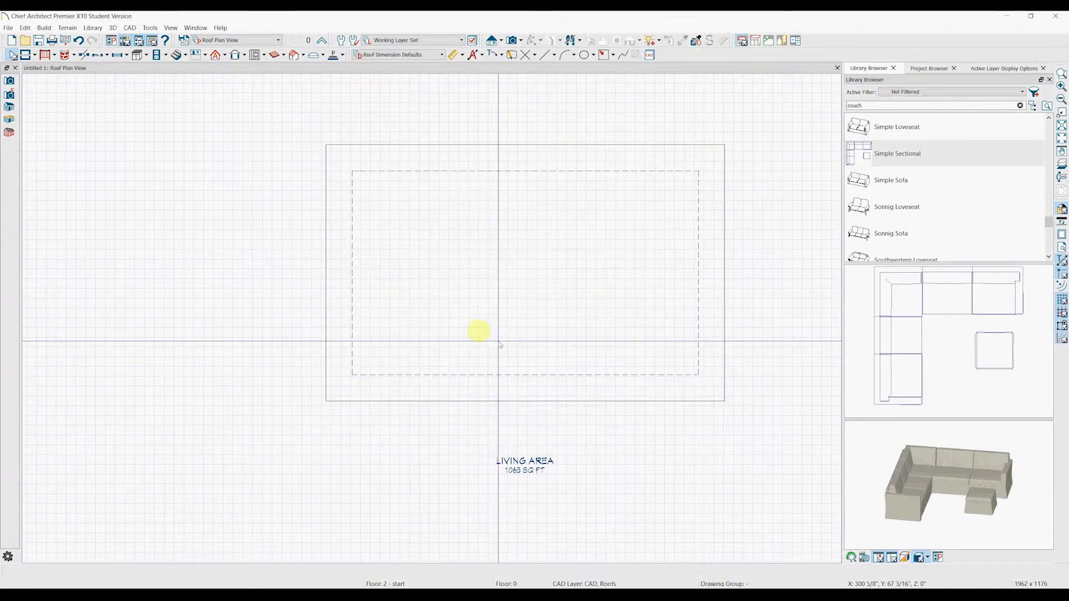
- Create a full camera view of the house, examine the rebuilt foundation from several sides, and return to the plan view
click(508, 40)
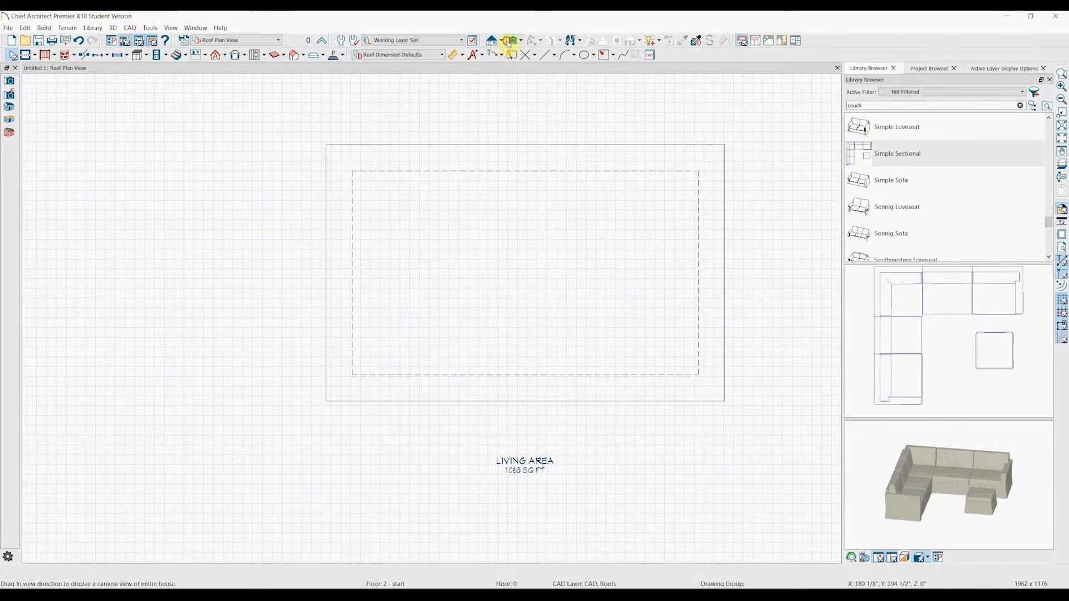
drag(178, 226, 298, 224)
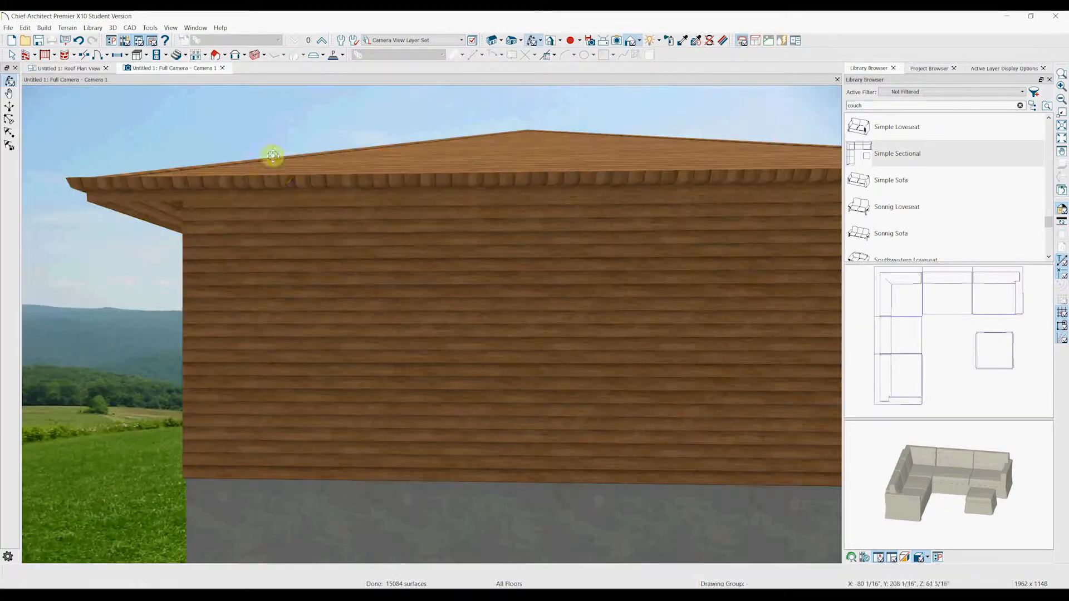
scroll(363, 262, down, 3)
drag(279, 313, 384, 313)
scroll(376, 341, down, 4)
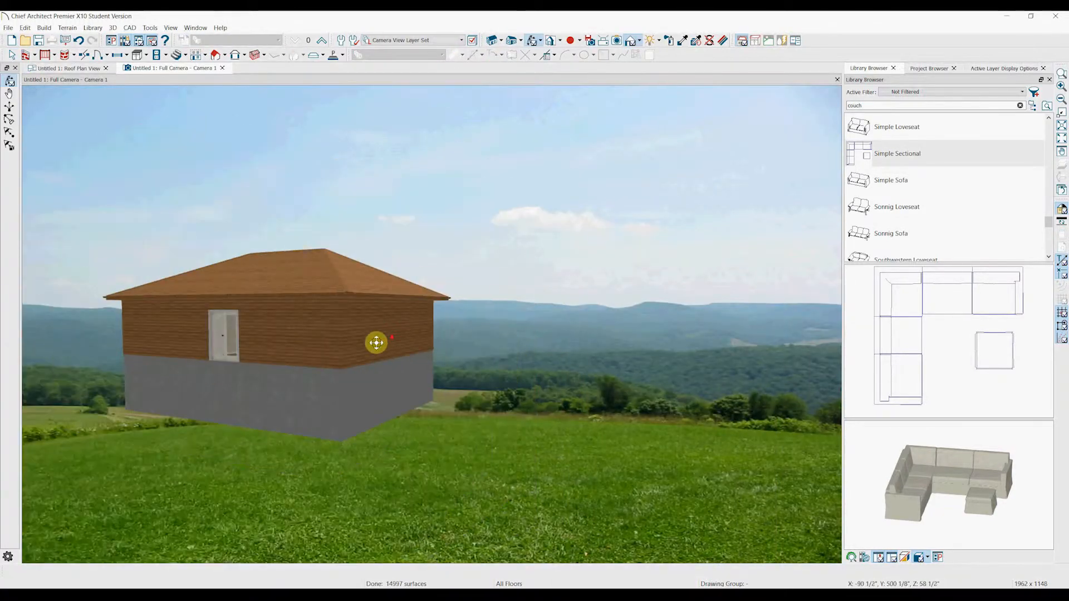
scroll(248, 333, down, 2)
drag(210, 334, 341, 334)
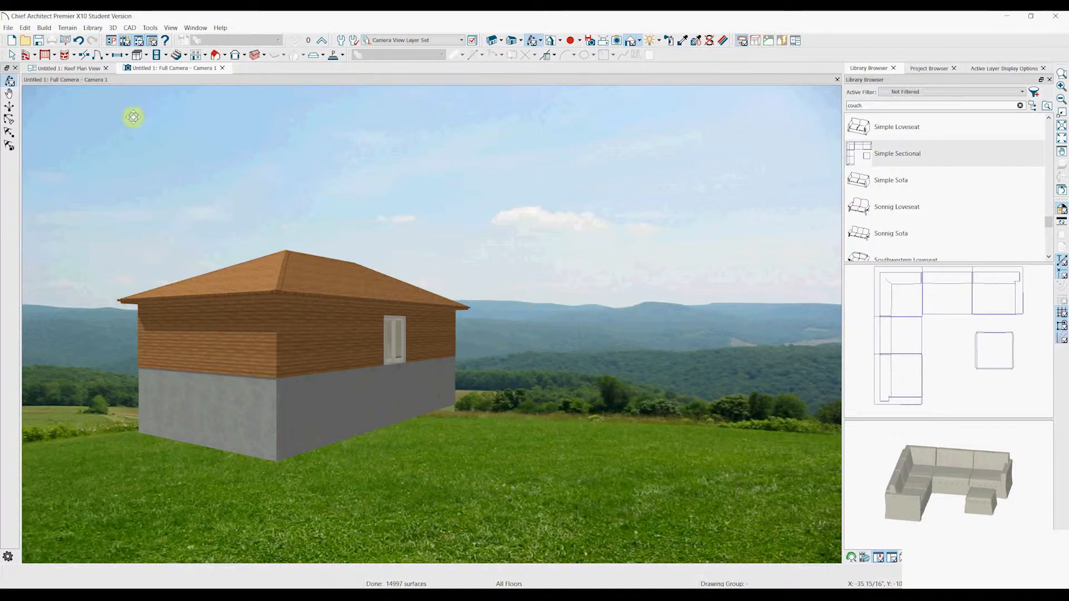
click(68, 68)
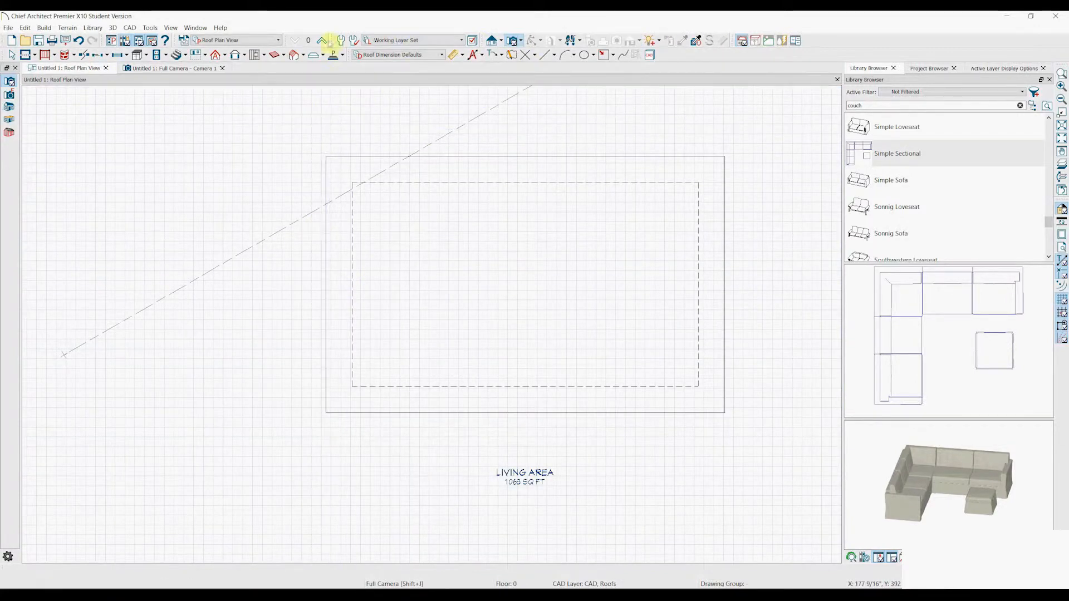
- Move the left exterior wall on floor 1 outward until the living room is about 46' wide
click(321, 40)
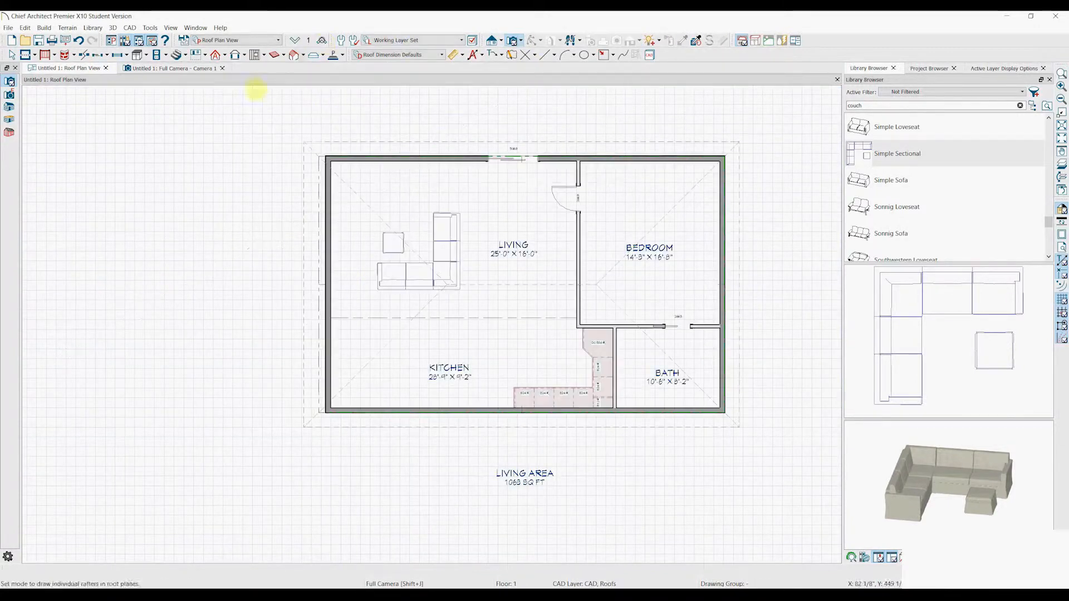
click(327, 269)
drag(326, 262, 119, 254)
click(188, 457)
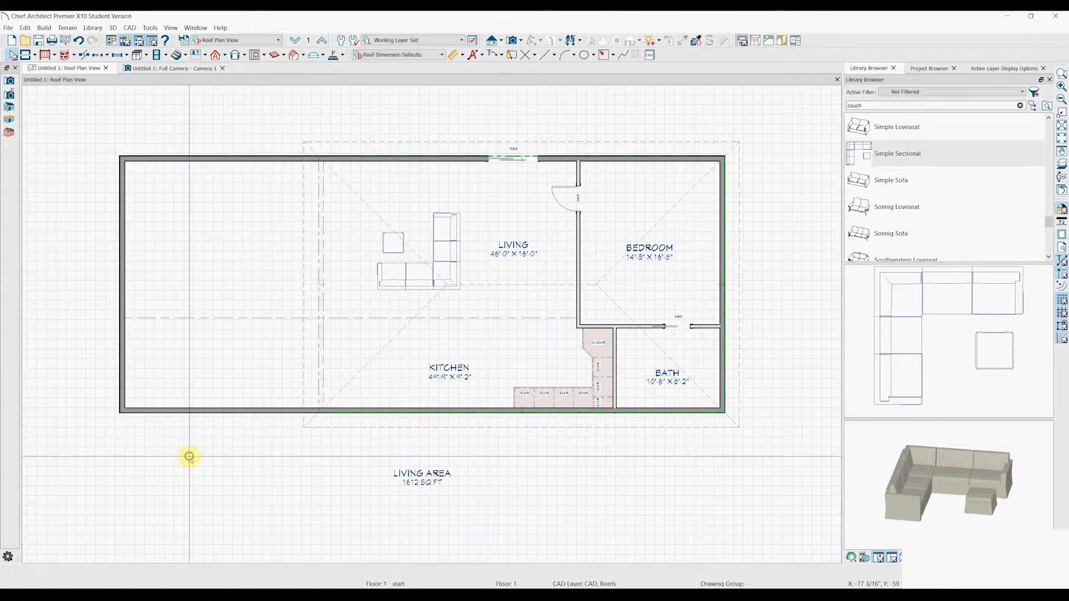
- Examine the extended foundation from several sides in the full camera view, and close that view
click(175, 69)
drag(411, 308, 415, 384)
scroll(413, 386, up, 6)
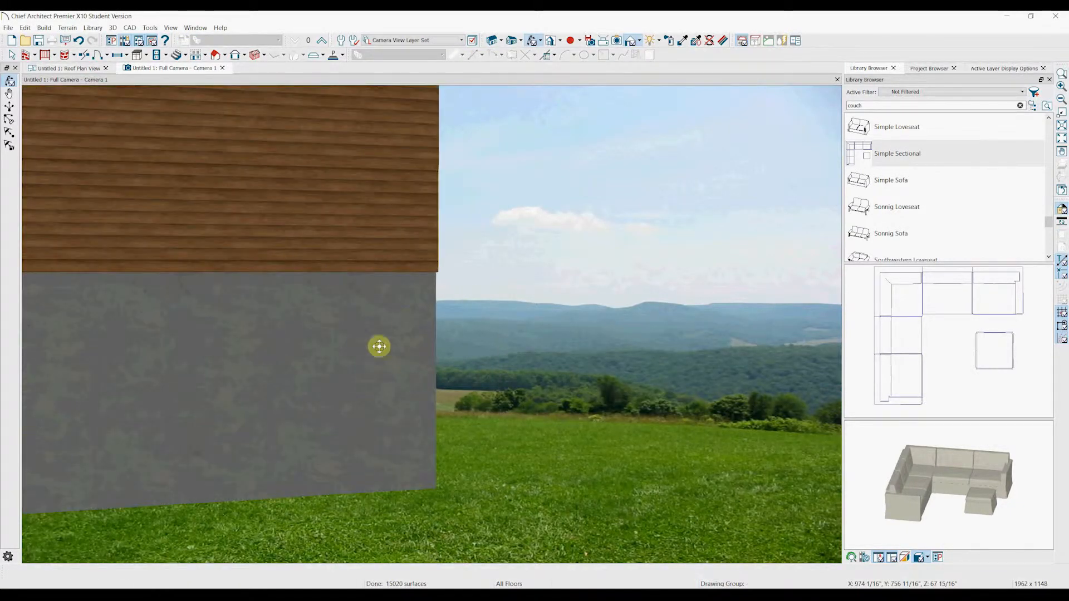
scroll(318, 232, down, 6)
drag(329, 294, 339, 264)
drag(456, 302, 274, 304)
click(223, 68)
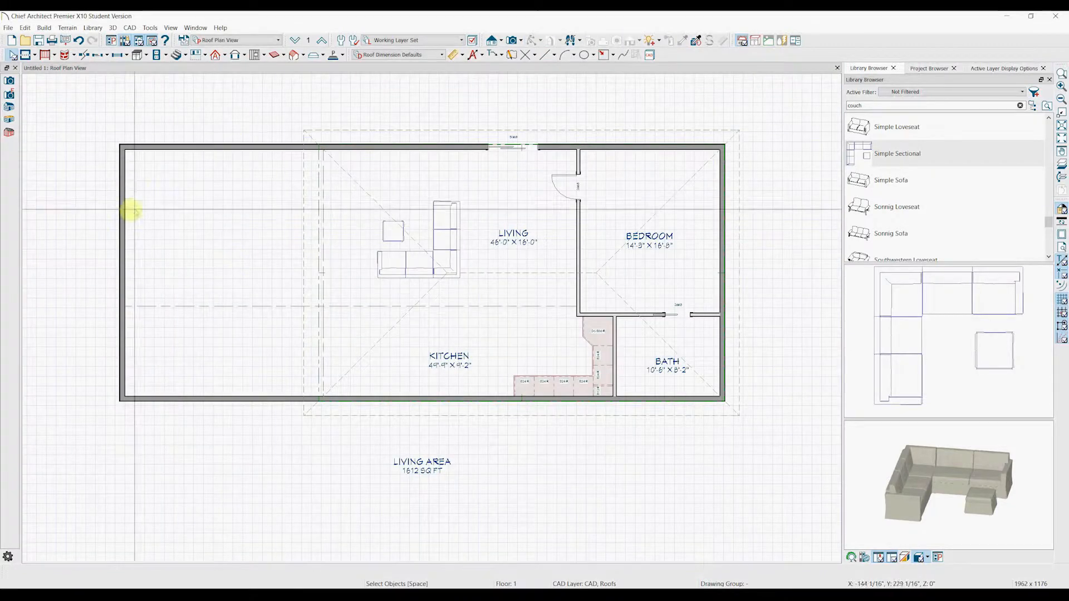
- Move the left exterior wall back inward to make the living room about 25' wide, and delete the foundation with its data
drag(121, 213, 327, 268)
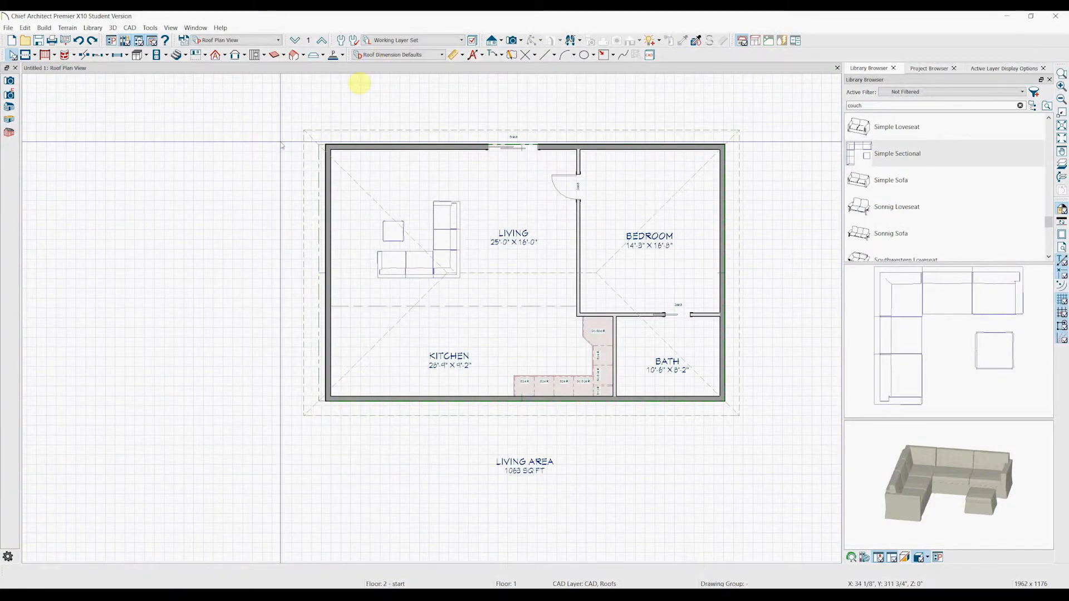
click(205, 54)
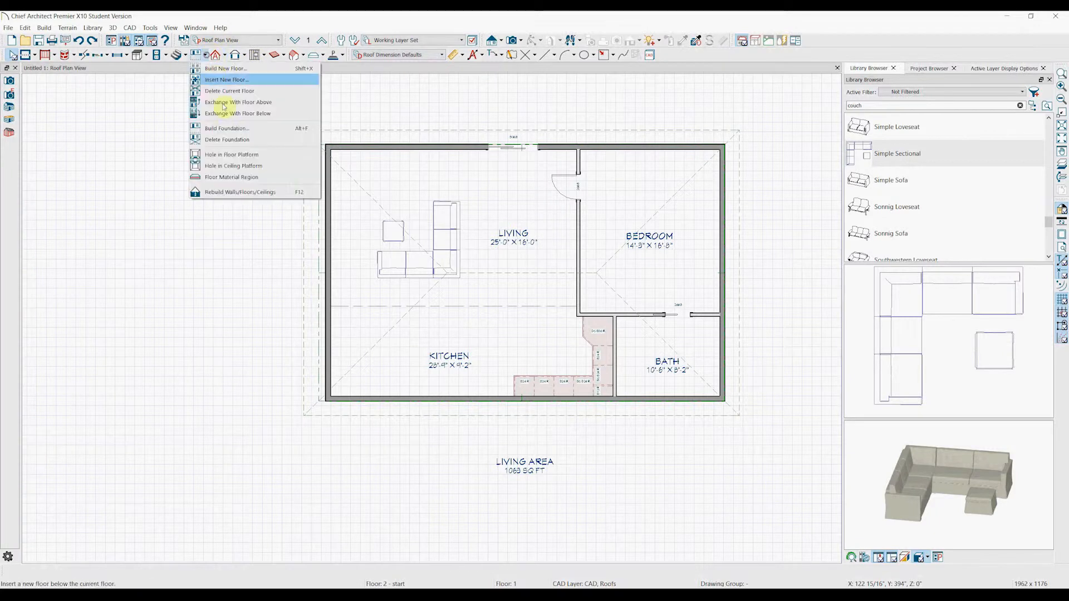
click(215, 140)
click(571, 318)
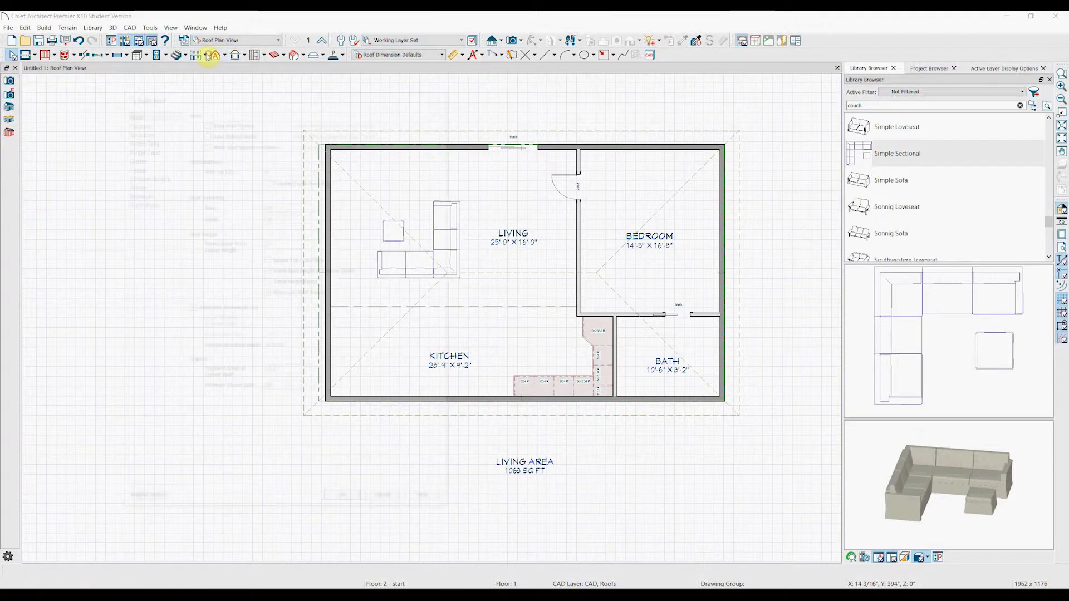
click(215, 56)
key(Escape)
click(197, 56)
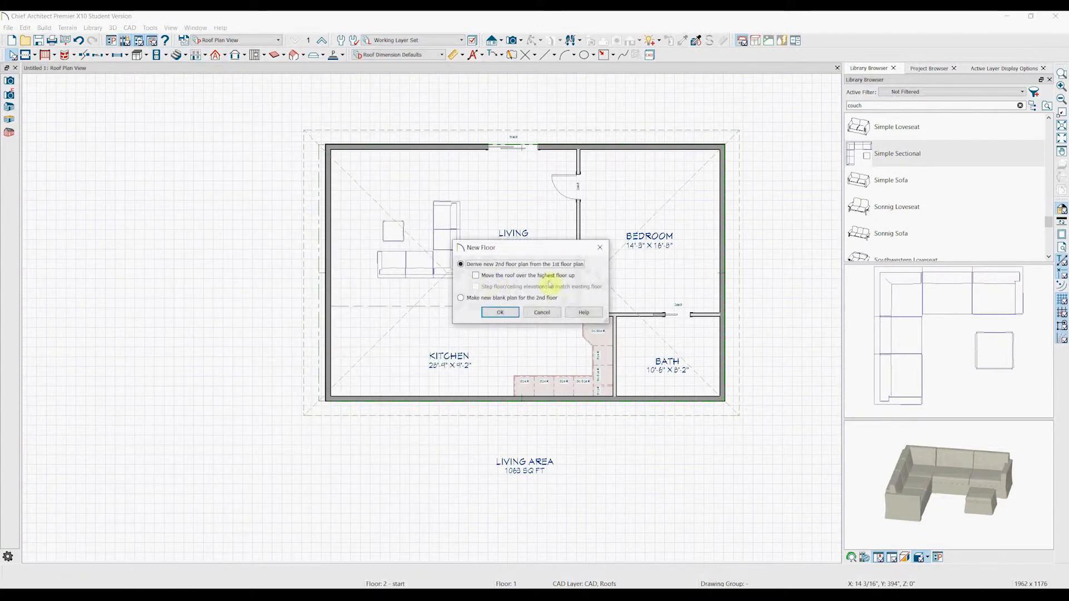
click(522, 316)
- Build a Grade Beams on Piers foundation derived from the 1st floor plan, with Automatically Rebuild Foundation off
click(205, 55)
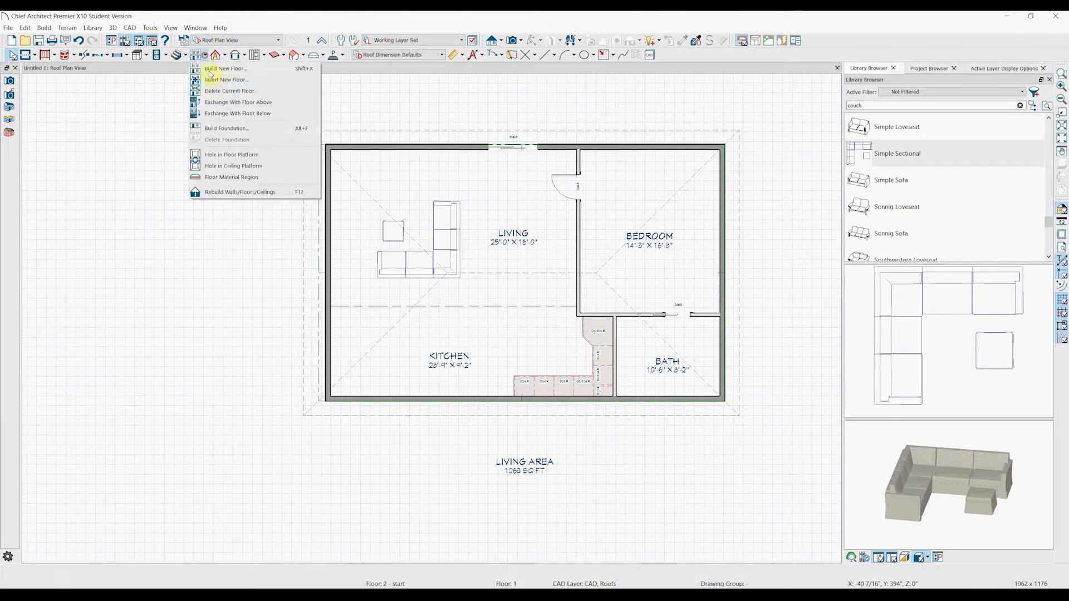
click(227, 130)
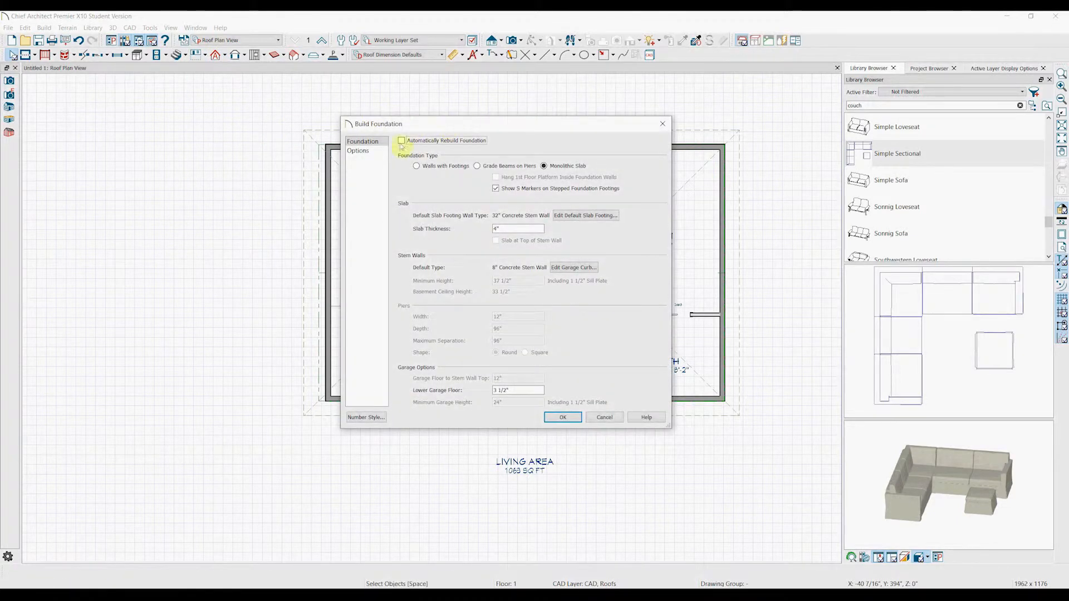
click(521, 166)
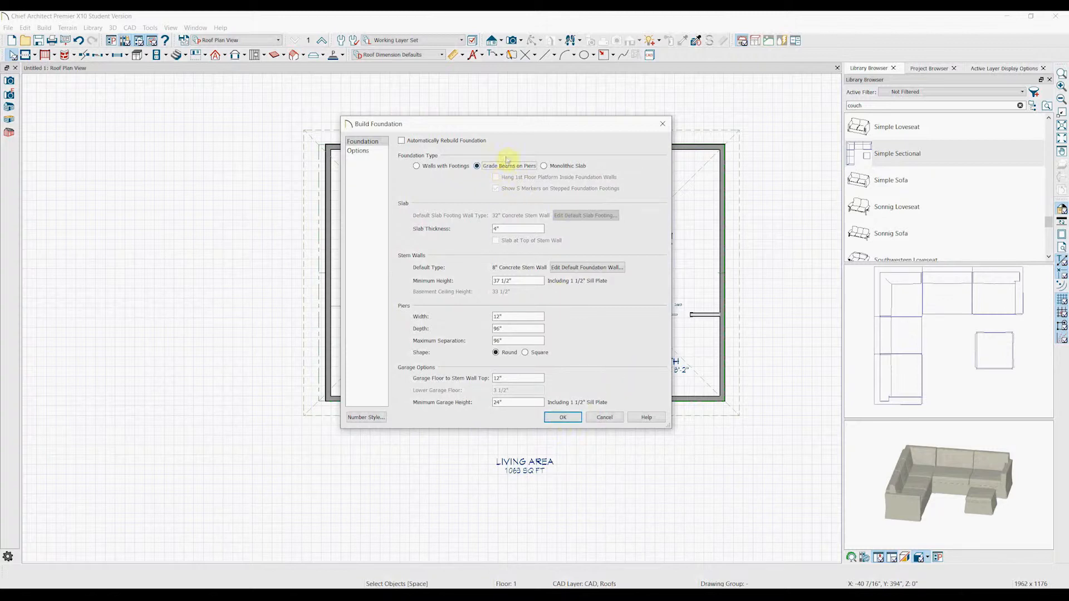
click(566, 418)
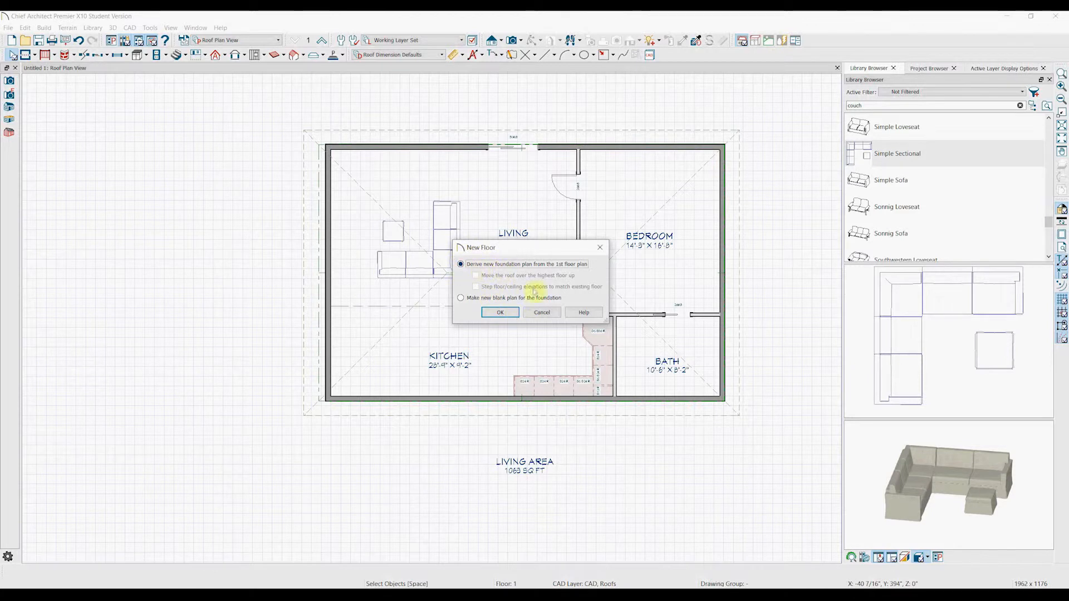
drag(534, 243, 294, 289)
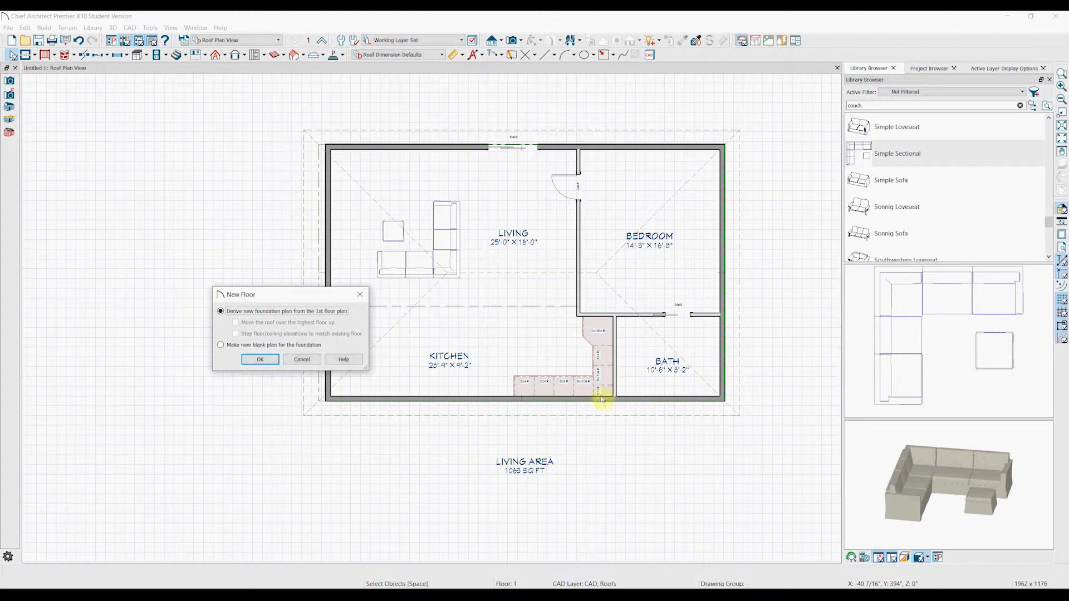
click(262, 360)
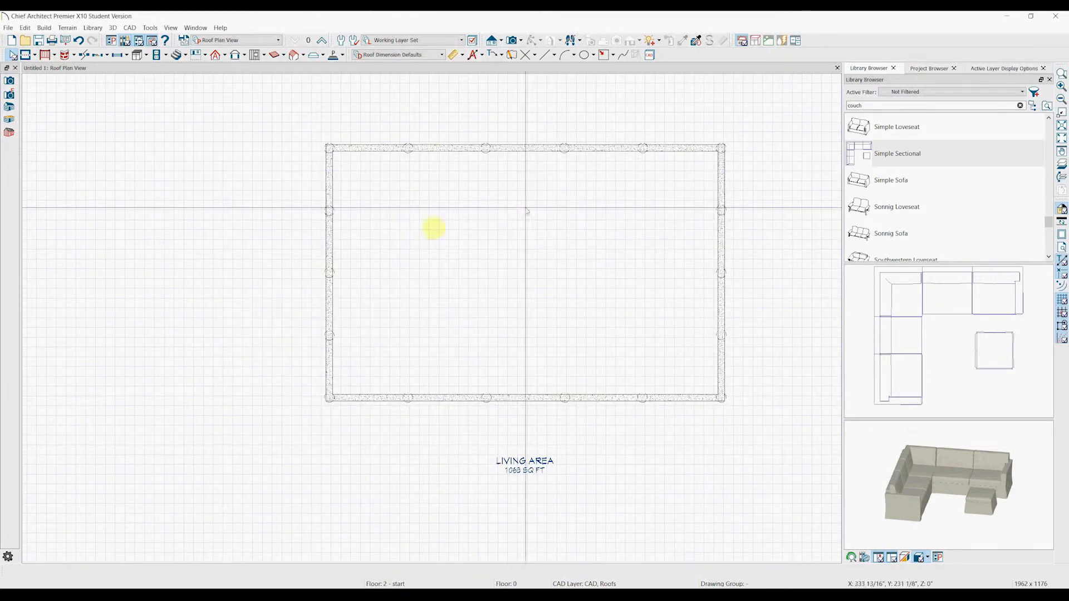
- Examine the grade beams and pier spacing along the foundation's perimeter in the plan view
scroll(321, 184, up, 5)
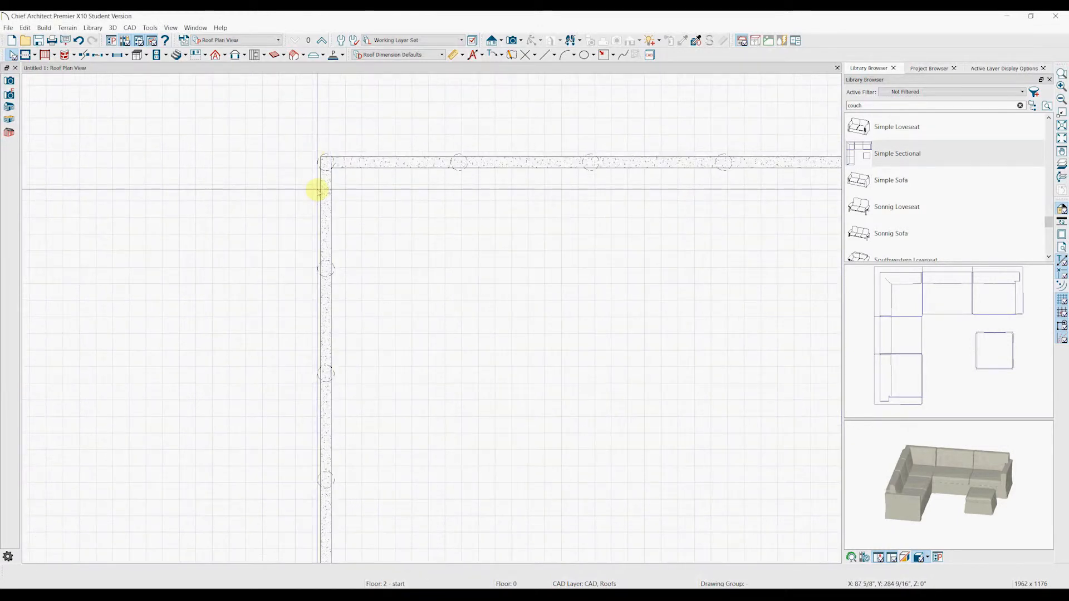
scroll(341, 222, up, 8)
scroll(341, 167, down, 4)
middle_drag(346, 116, 290, 323)
middle_drag(544, 233, 404, 196)
middle_drag(775, 200, 559, 203)
scroll(558, 202, down, 10)
middle_drag(522, 332, 501, 280)
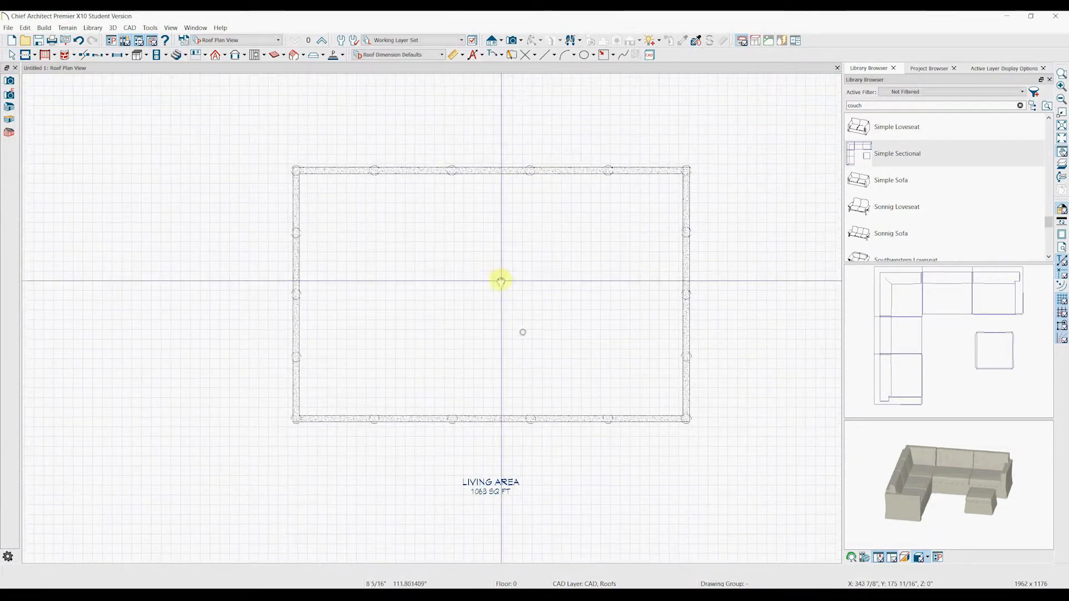
scroll(540, 438, up, 1)
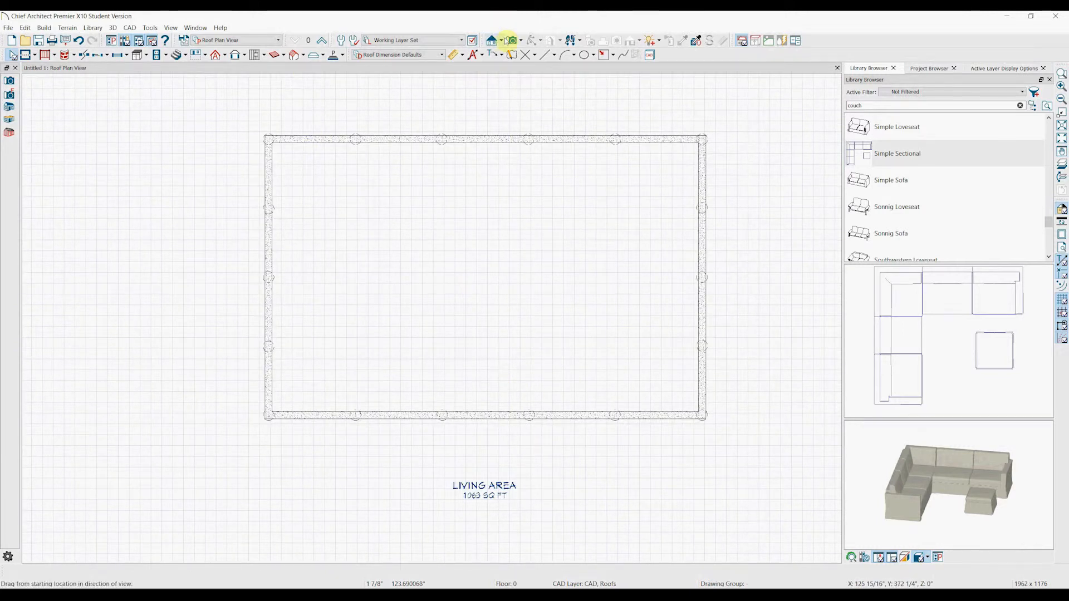
- Create a full camera view from the left of the house, inspect the grade beams and piers, and close the view
drag(95, 215, 229, 211)
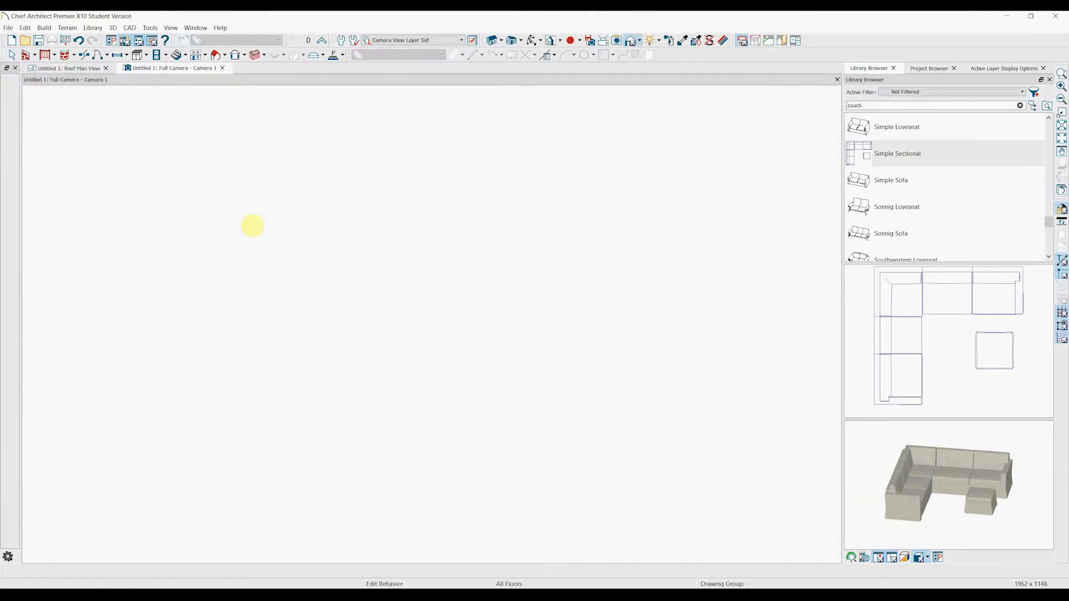
drag(452, 224, 600, 297)
drag(704, 350, 529, 189)
click(502, 180)
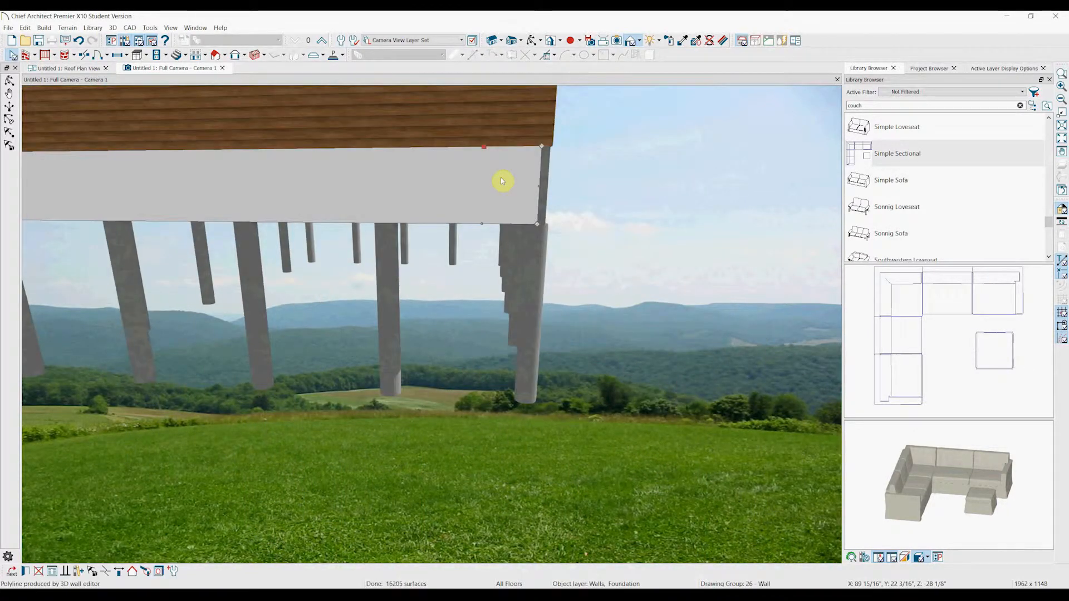
drag(614, 185, 375, 187)
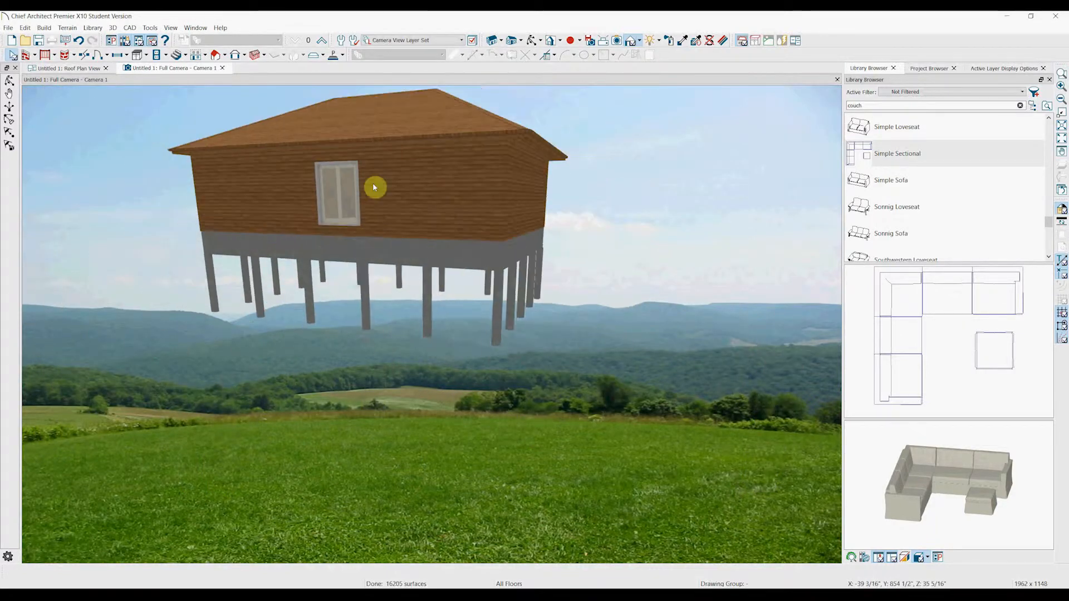
click(223, 68)
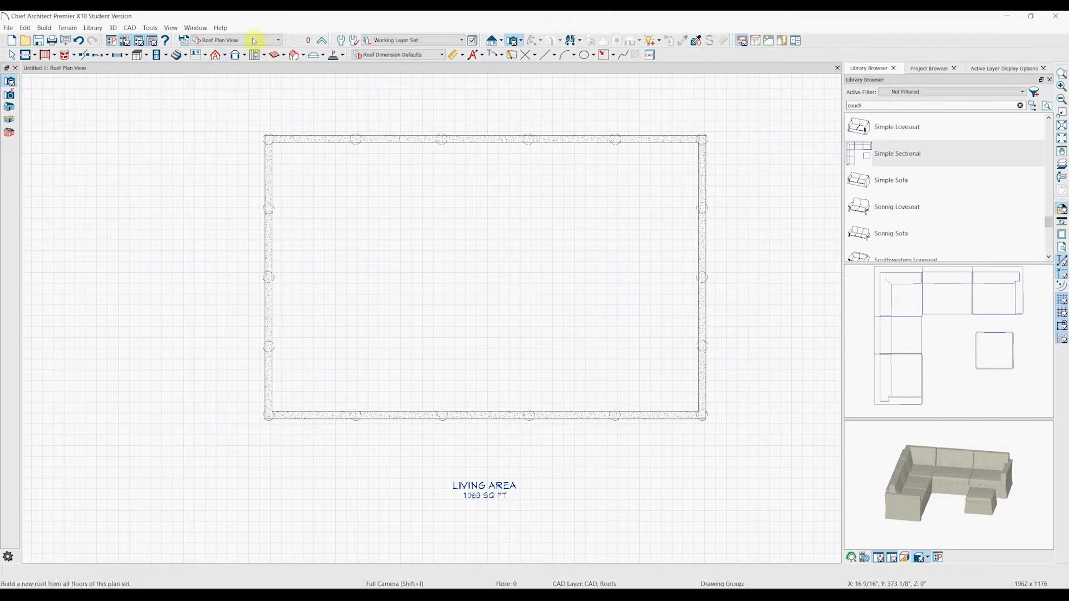
- Delete the grade beam foundation and all of its data
click(204, 56)
click(228, 95)
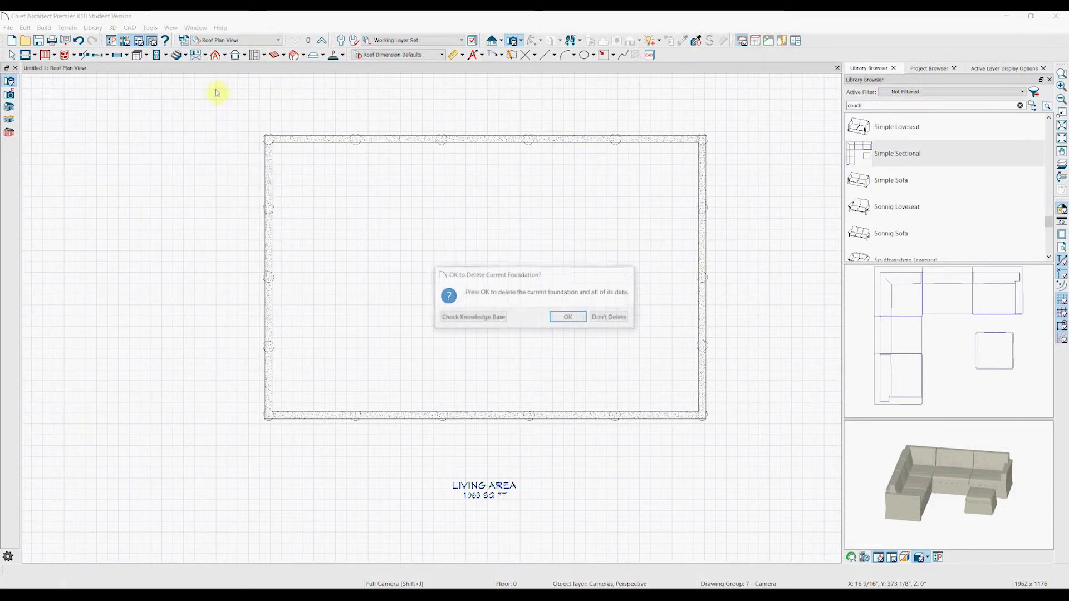
key(Return)
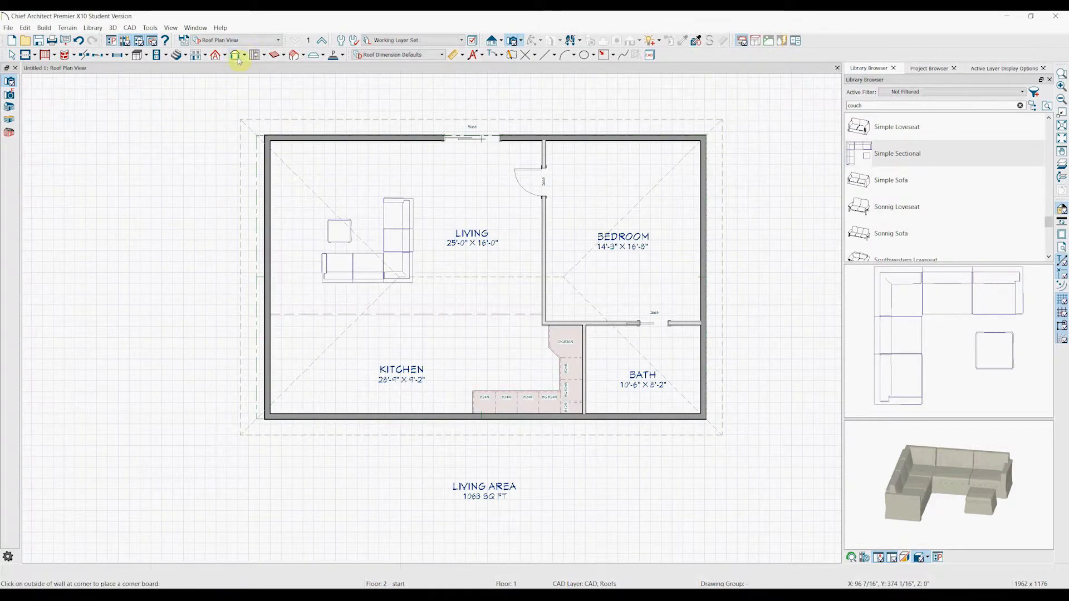
- Build a Walls with Footings foundation derived from the 1st floor plan, keeping the 8" concrete stem wall
click(211, 57)
click(223, 132)
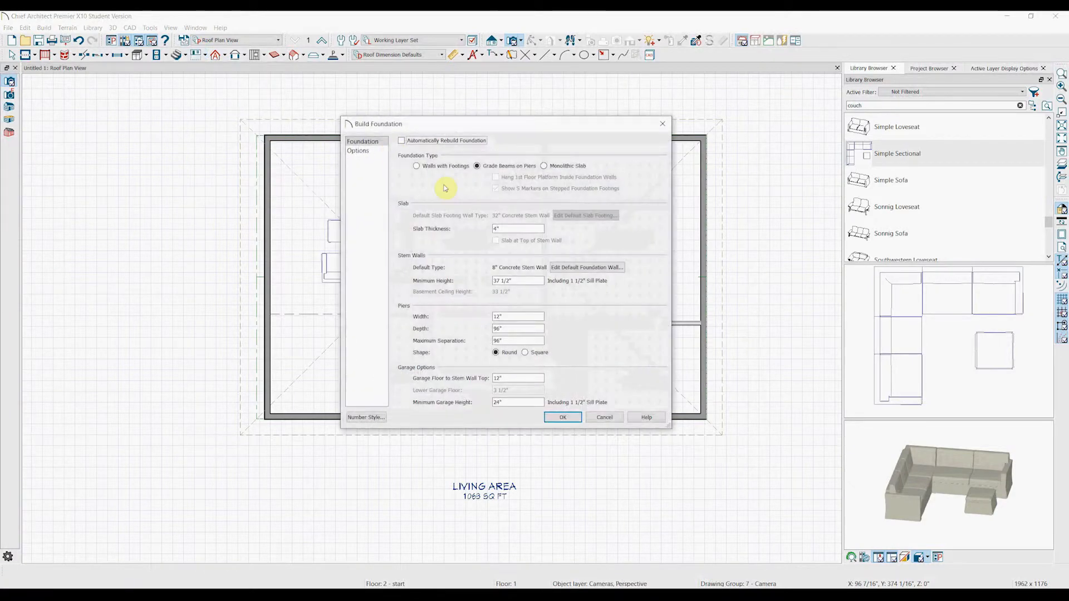
click(417, 166)
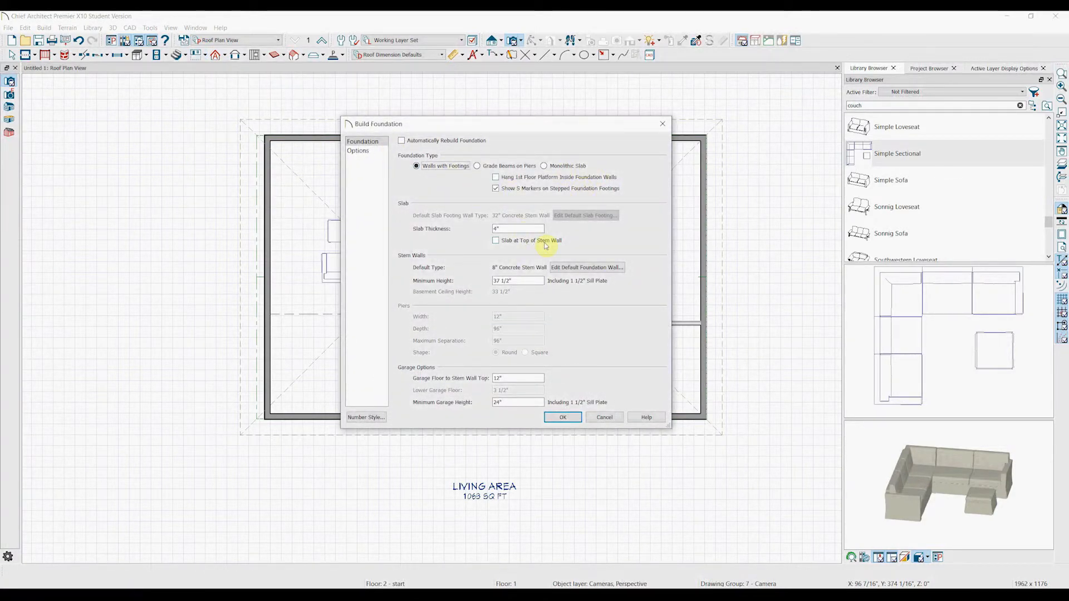
click(564, 417)
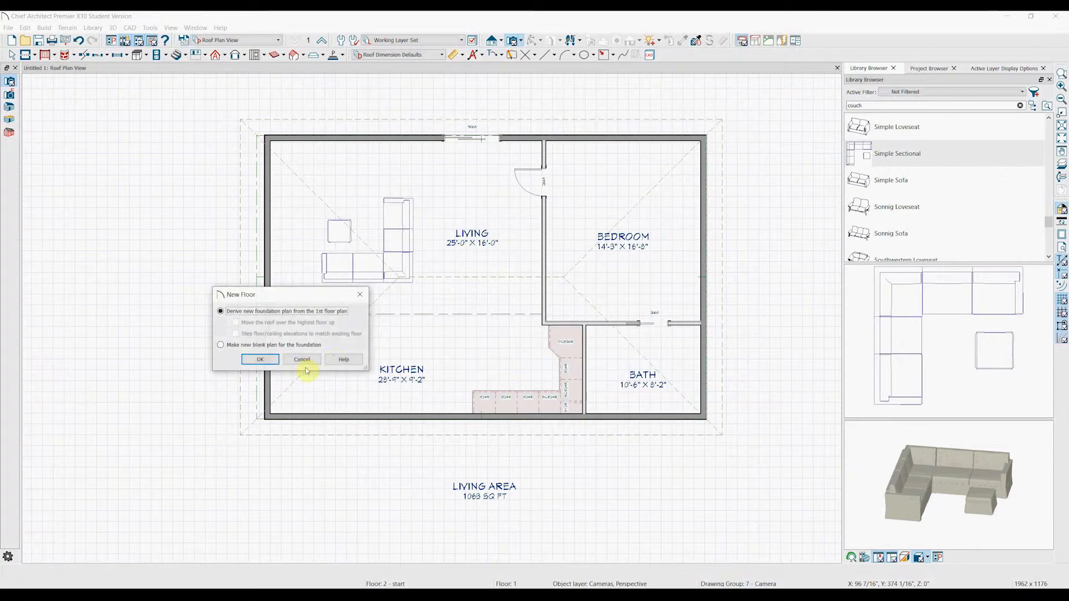
click(269, 361)
- Create a full camera view from the left of the house and examine the stem walls and footings
drag(144, 271, 268, 259)
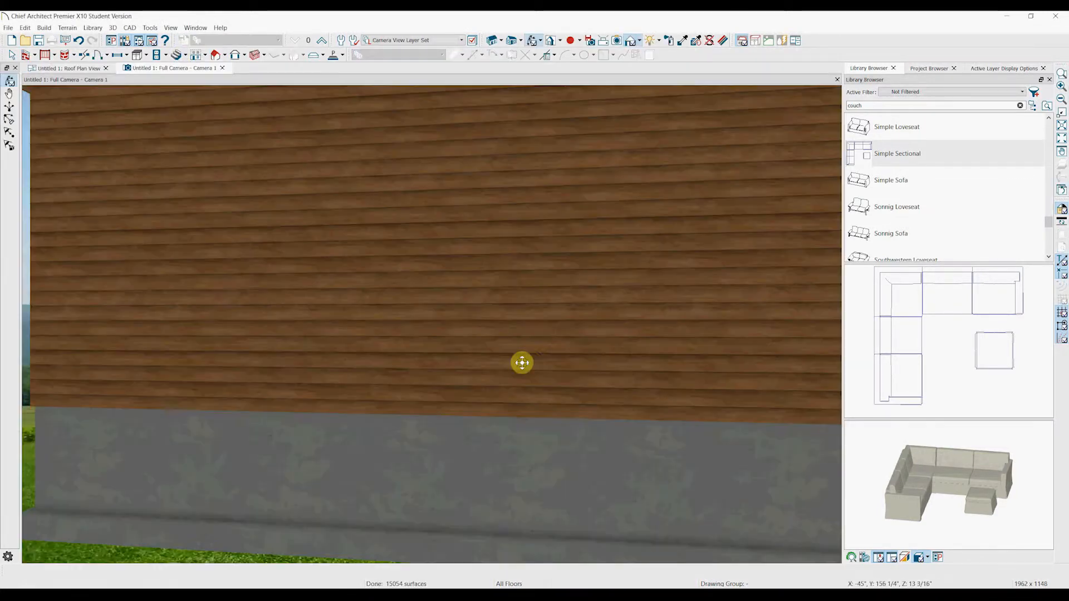
drag(539, 369, 378, 378)
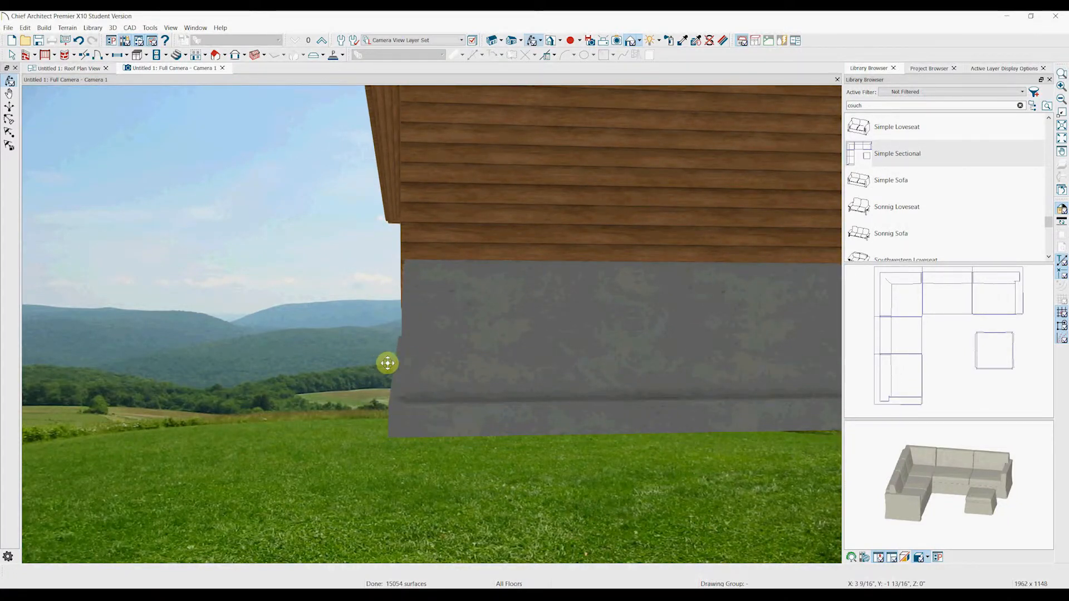
drag(519, 395, 323, 245)
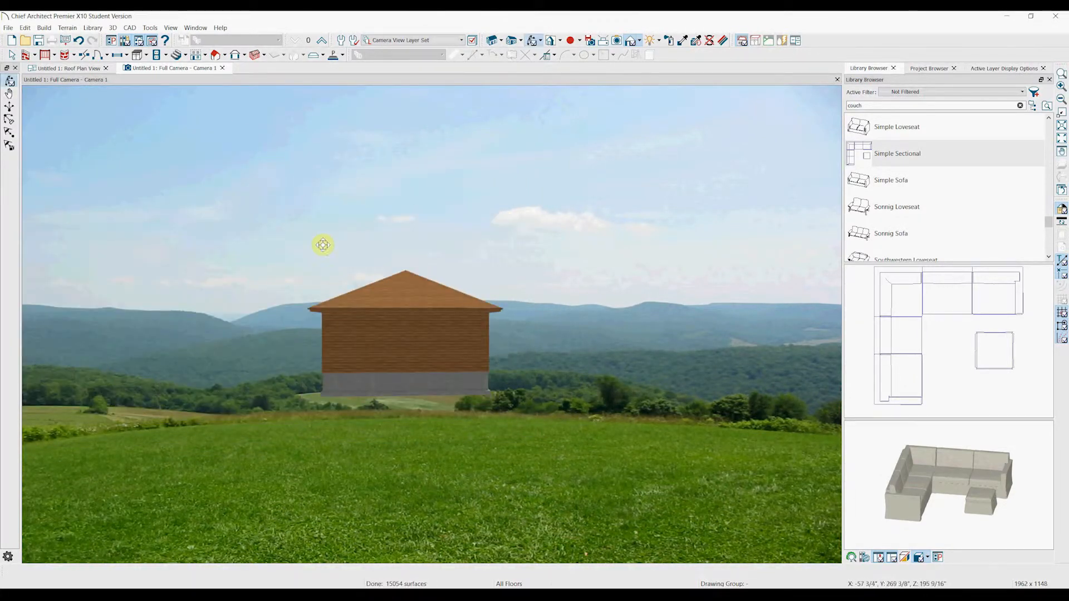
- Move the left foundation wall inward in the plan view, reducing the living area to about 786 sq ft
click(59, 69)
click(12, 56)
click(264, 226)
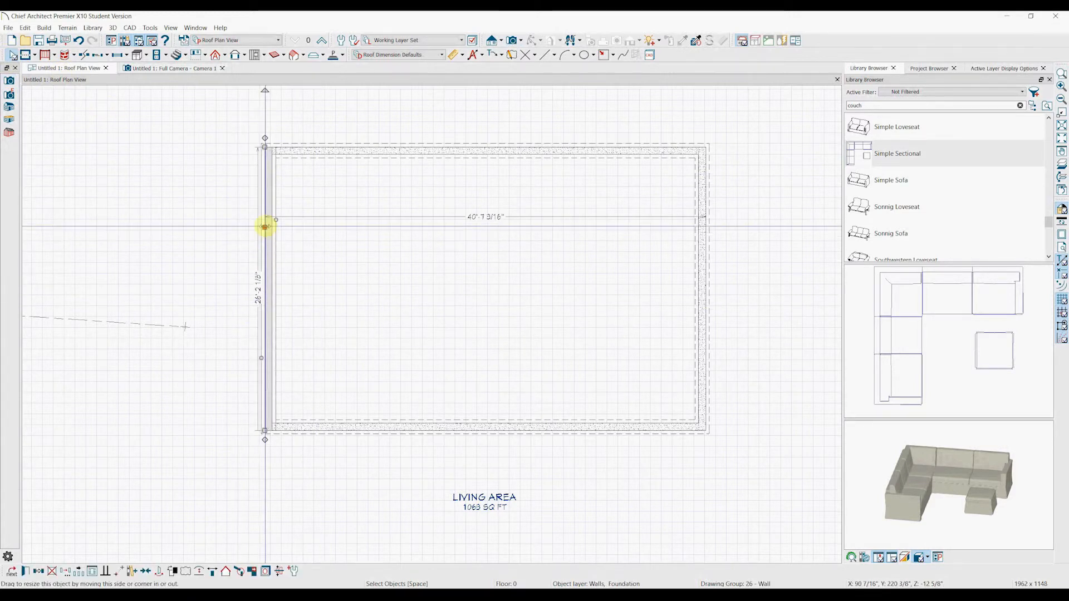
drag(265, 226, 378, 220)
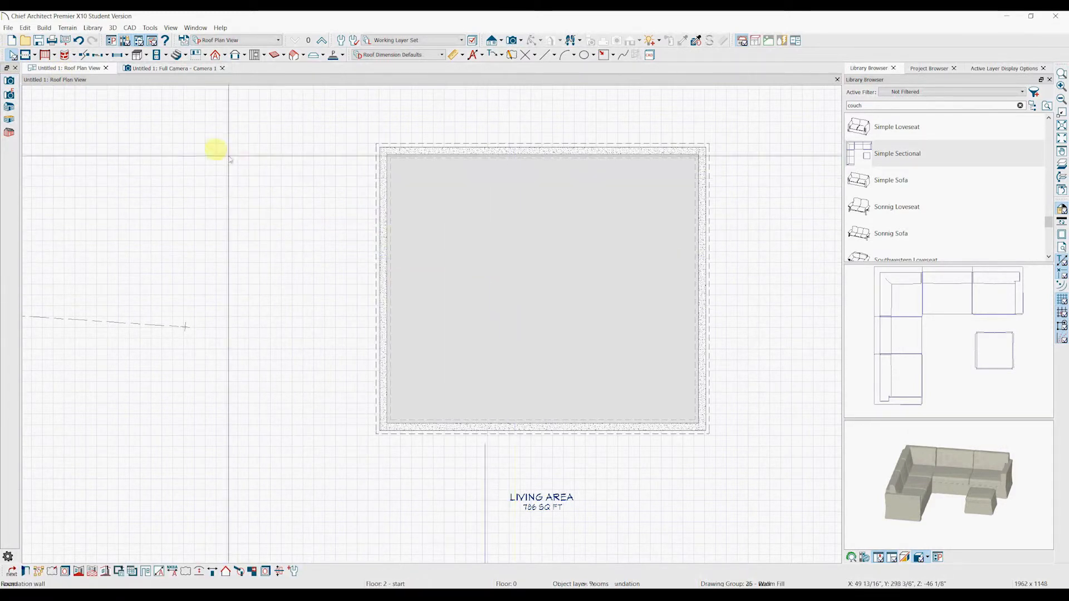
- Examine the shifted foundation wall in the camera view, and return it to 40'-1 3/16" from the opposite foundation wall
click(178, 69)
middle_drag(444, 351, 202, 340)
drag(409, 324, 309, 347)
scroll(415, 331, up, 4)
click(69, 68)
drag(379, 281, 269, 297)
- Review the Exterior Wall Surface material in the left foundation wall's specification, and check the house in the camera view before closing it
click(26, 571)
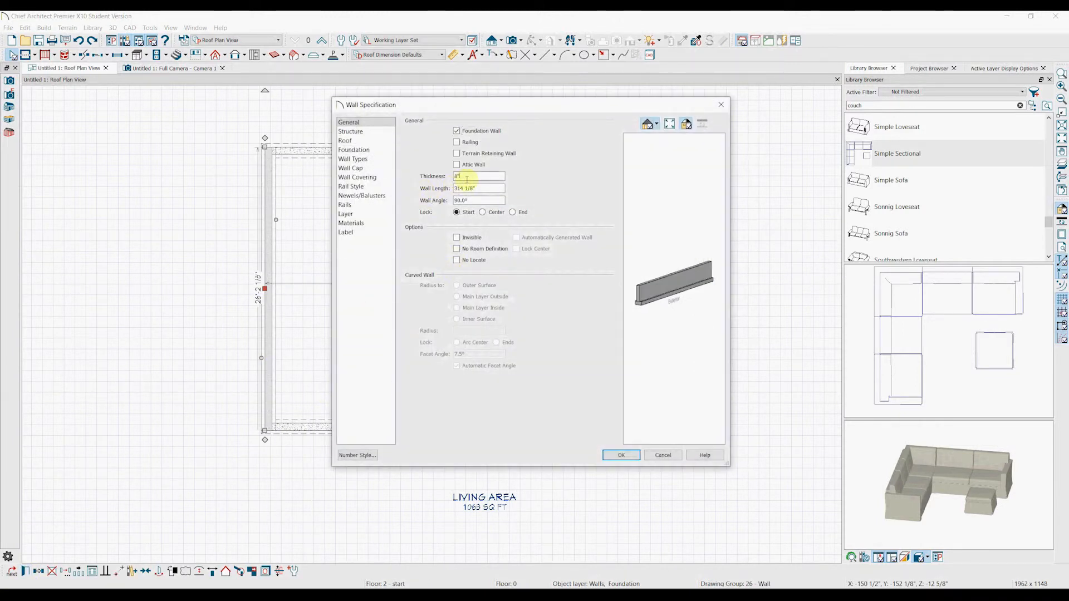
click(369, 225)
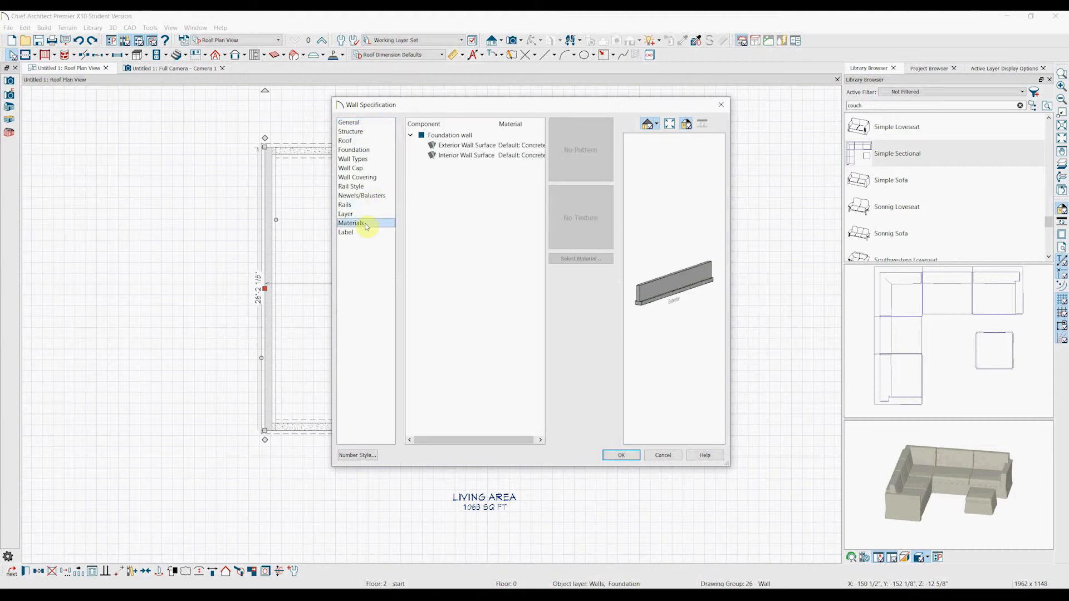
click(505, 148)
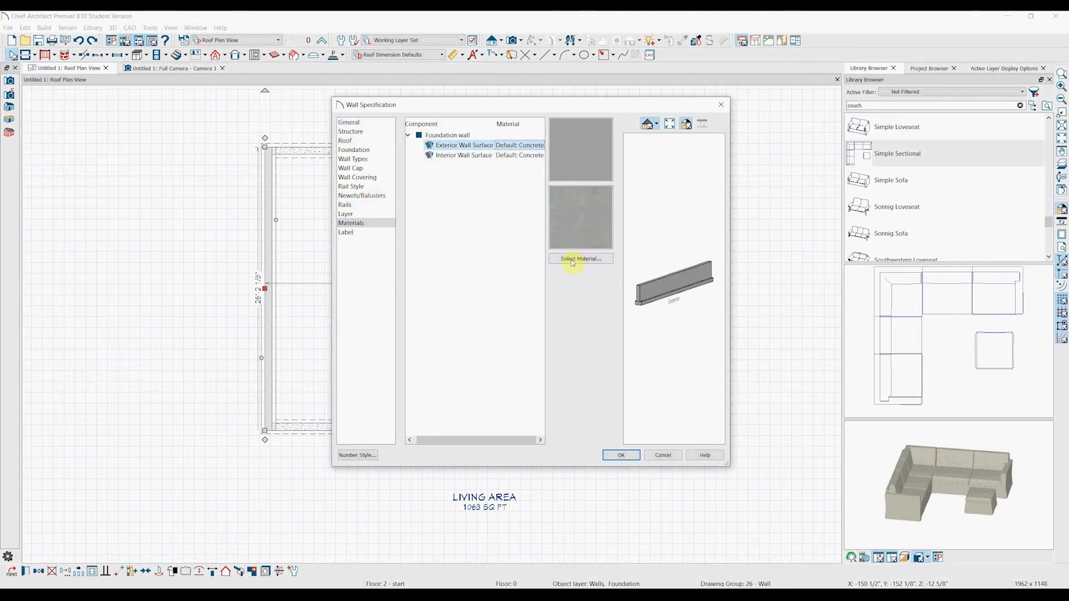
click(622, 456)
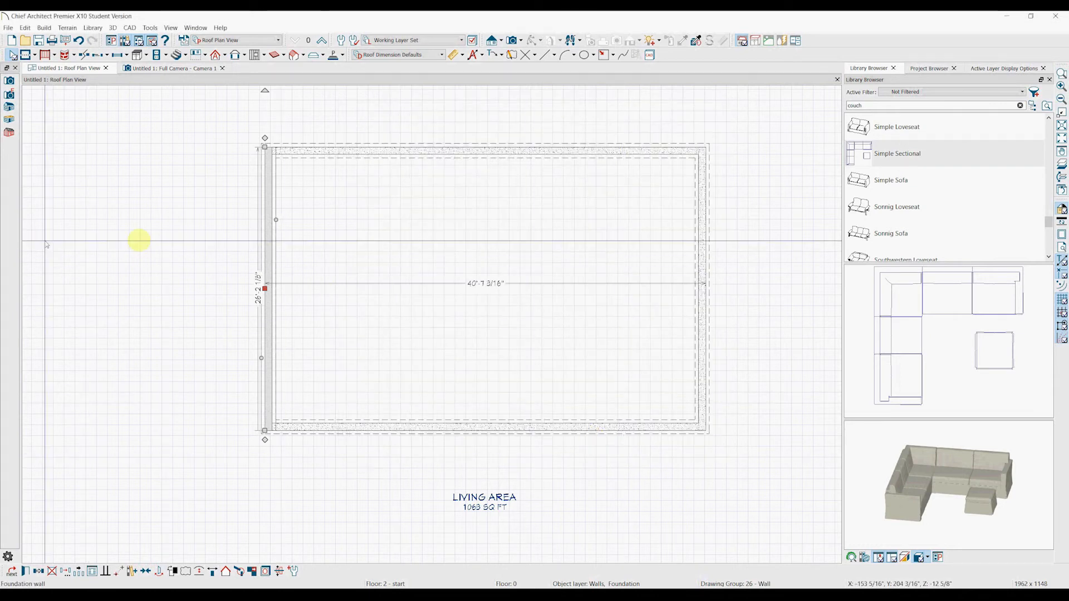
click(205, 69)
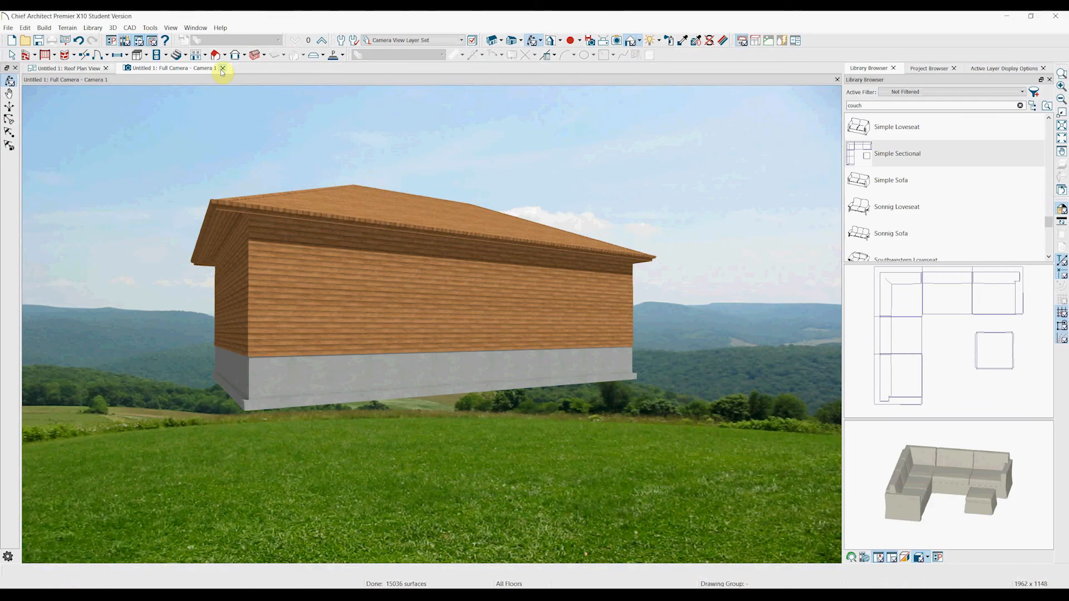
click(222, 68)
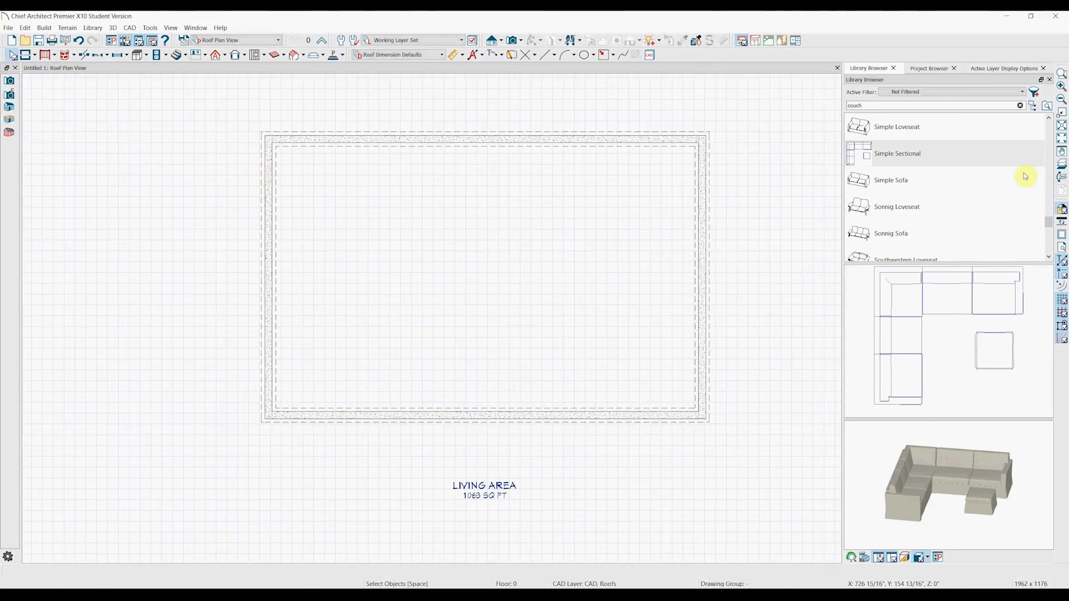